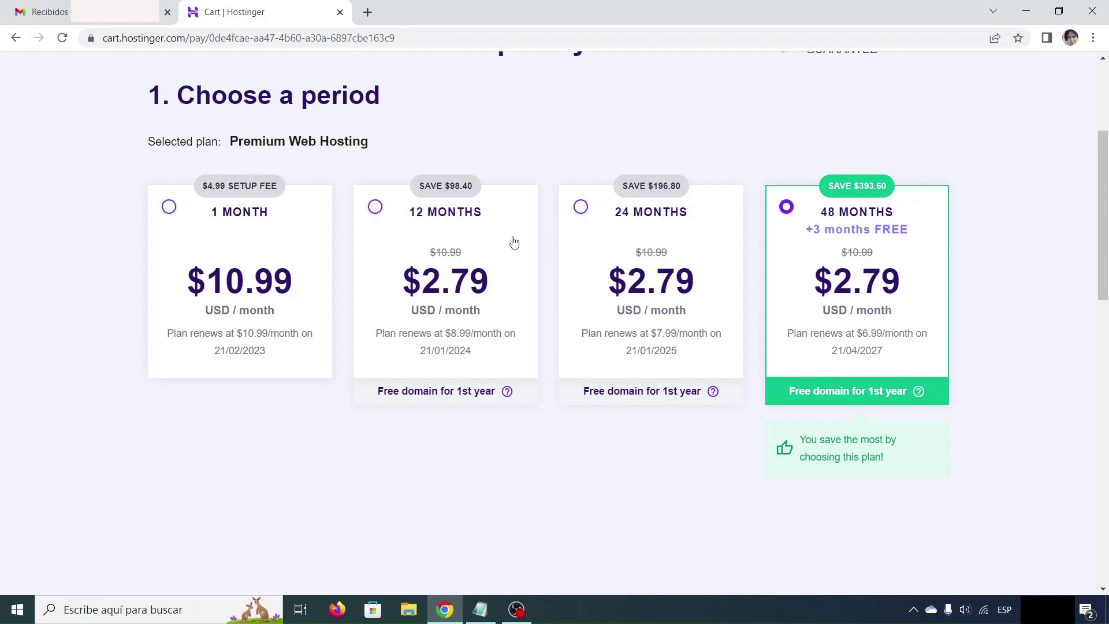
Select the 12-month billing period for Premium Web Hosting, bringing the total to $33.48
click(374, 209)
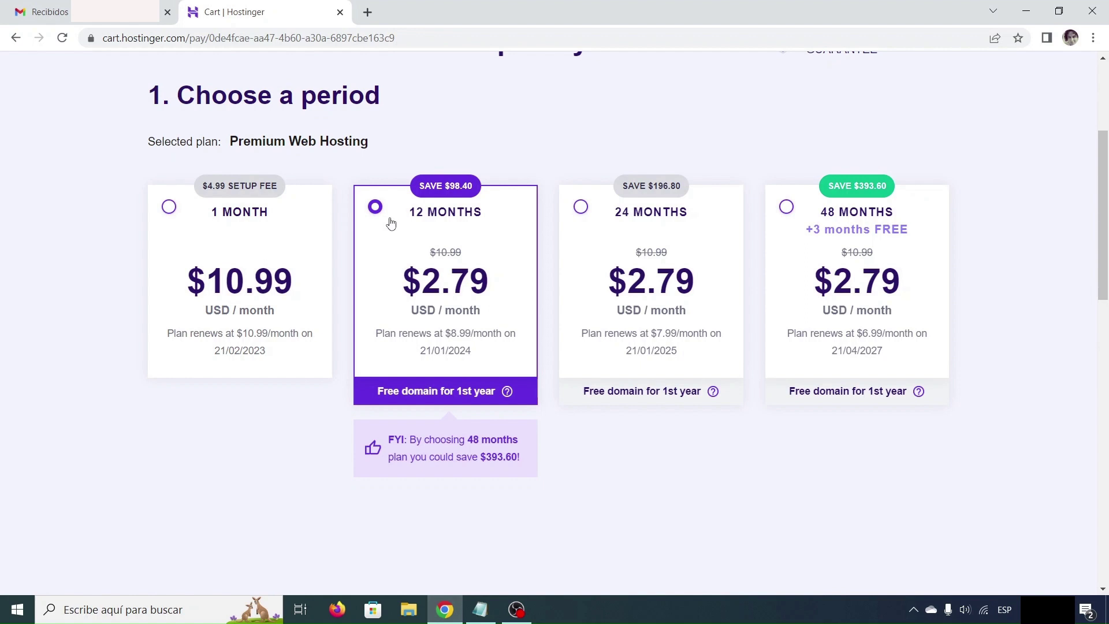
scroll(390, 223, down, 3)
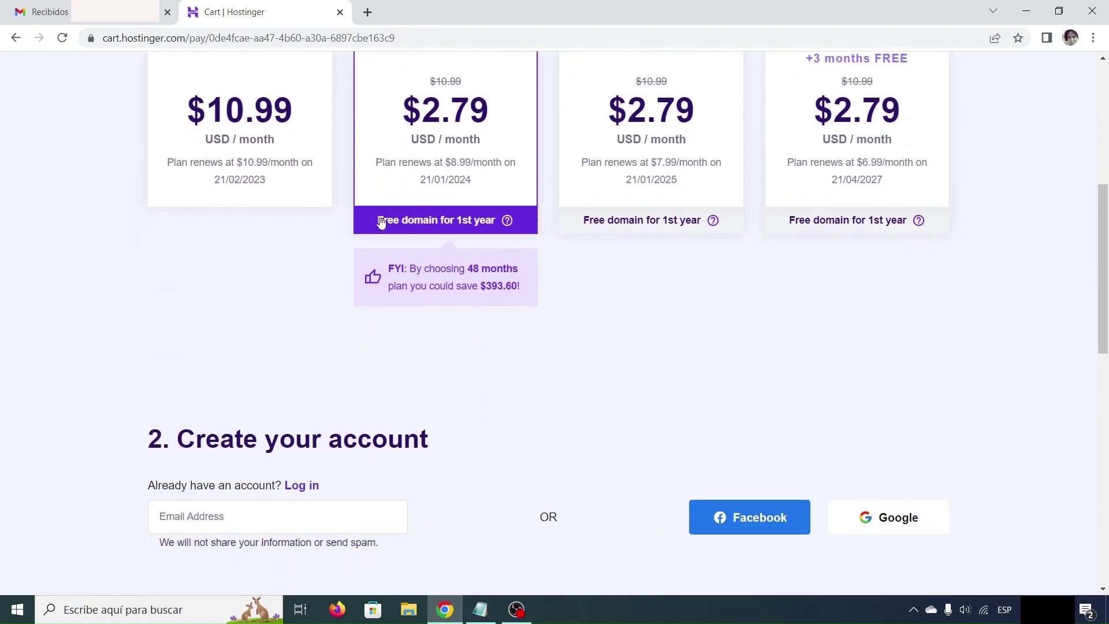
scroll(382, 222, down, 2)
scroll(382, 221, down, 1)
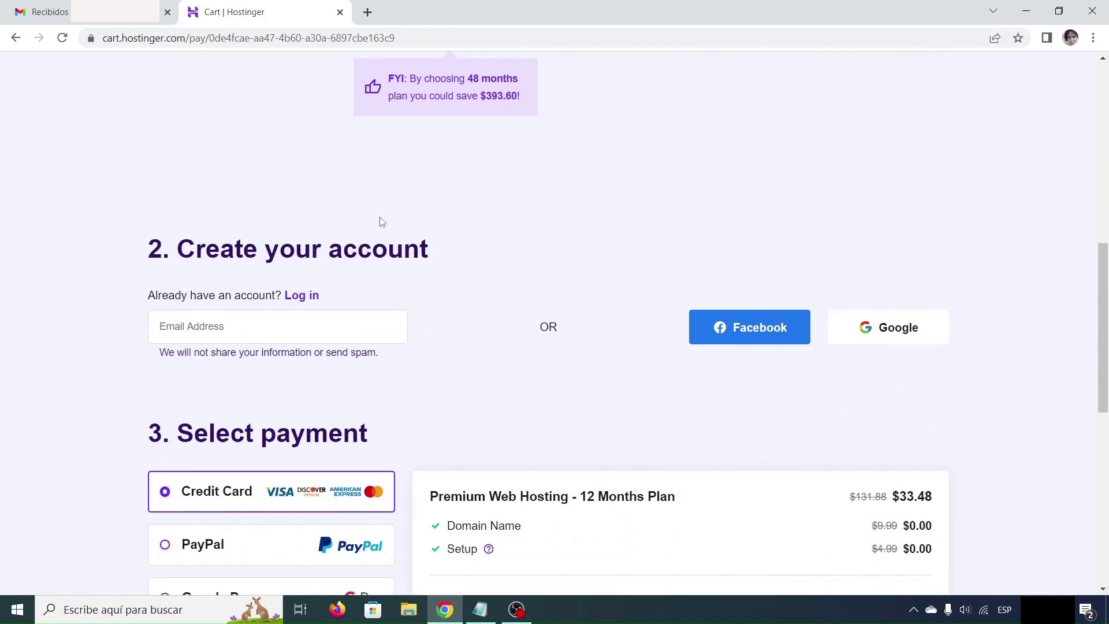
scroll(384, 211, down, 1)
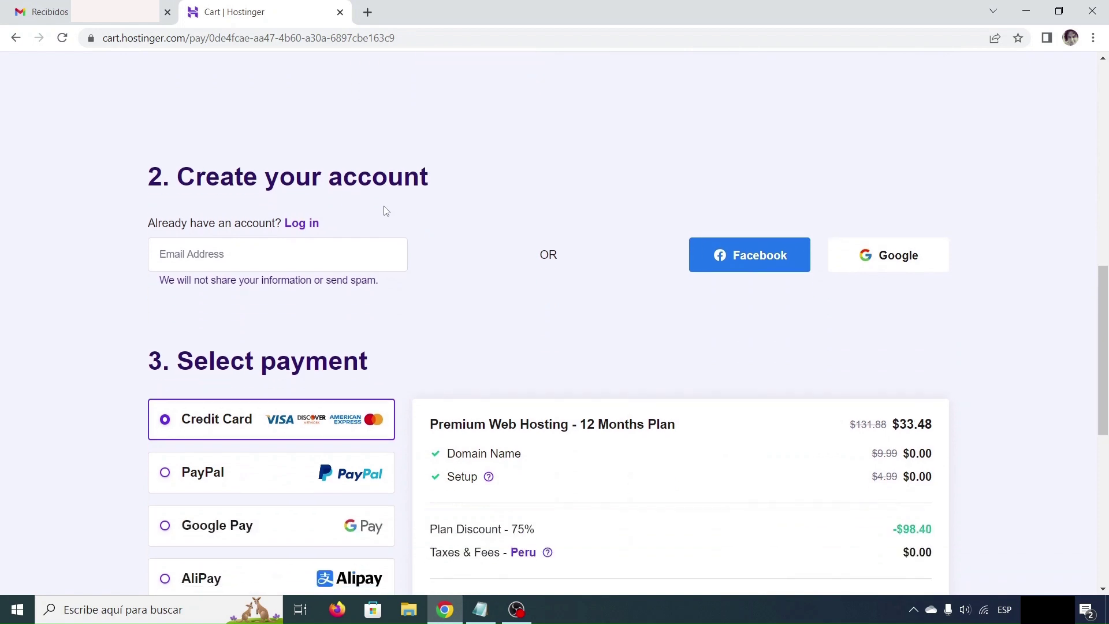
scroll(386, 211, down, 1)
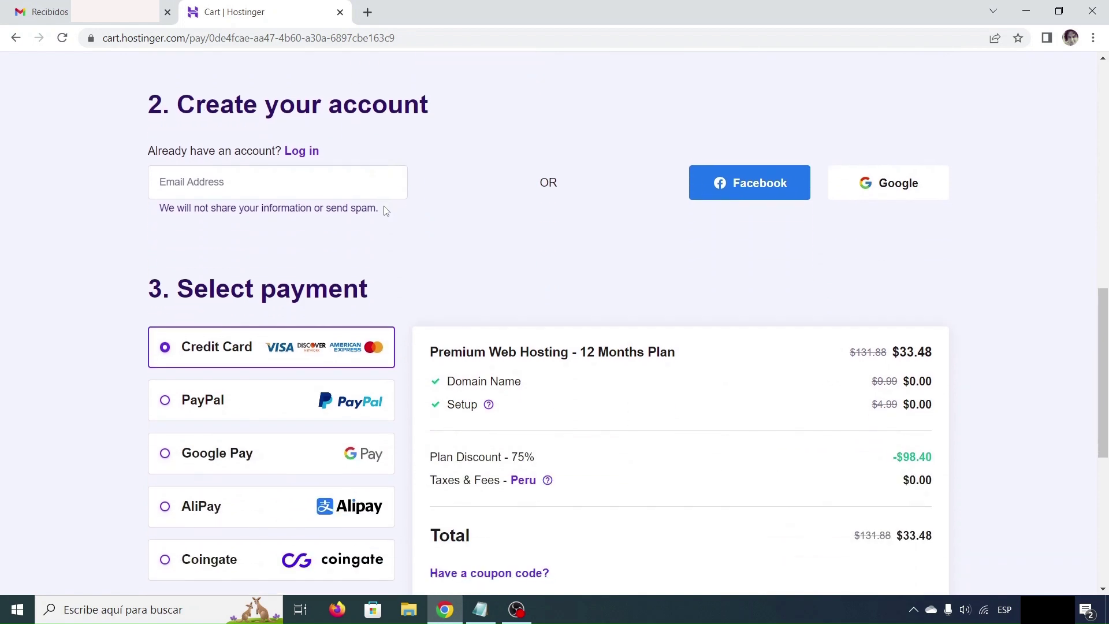
Paste the account e-mail address into the Email Address field of the checkout
click(350, 190)
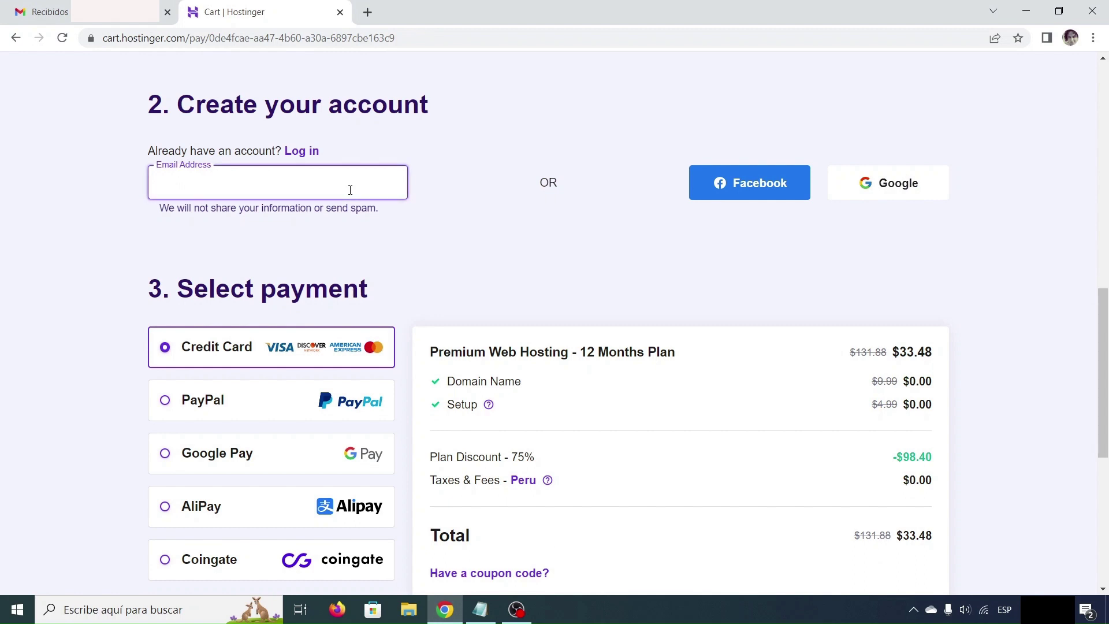
key(ctrl+v)
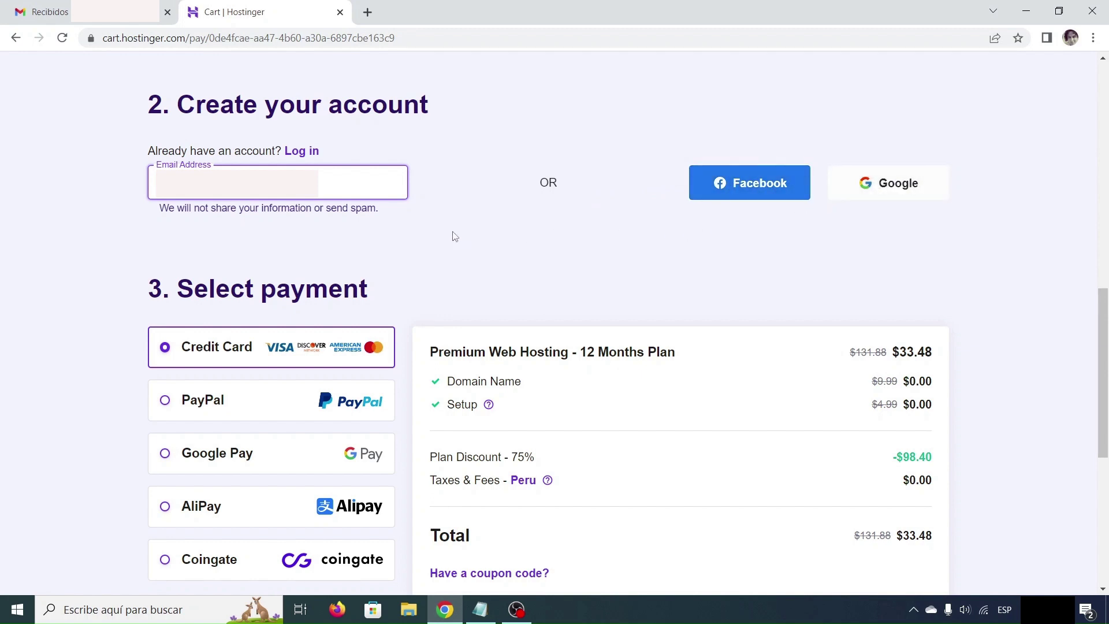
scroll(433, 234, down, 3)
scroll(413, 233, down, 1)
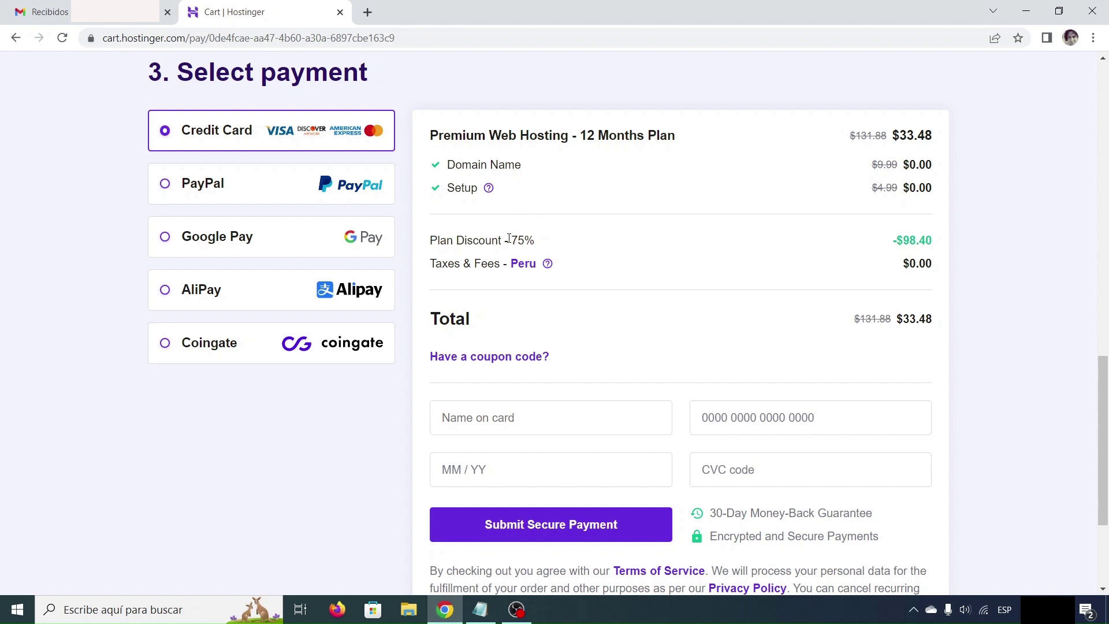
Enter and apply the coupon code, raising the discount to 77% and total to $30.13
scroll(587, 218, down, 1)
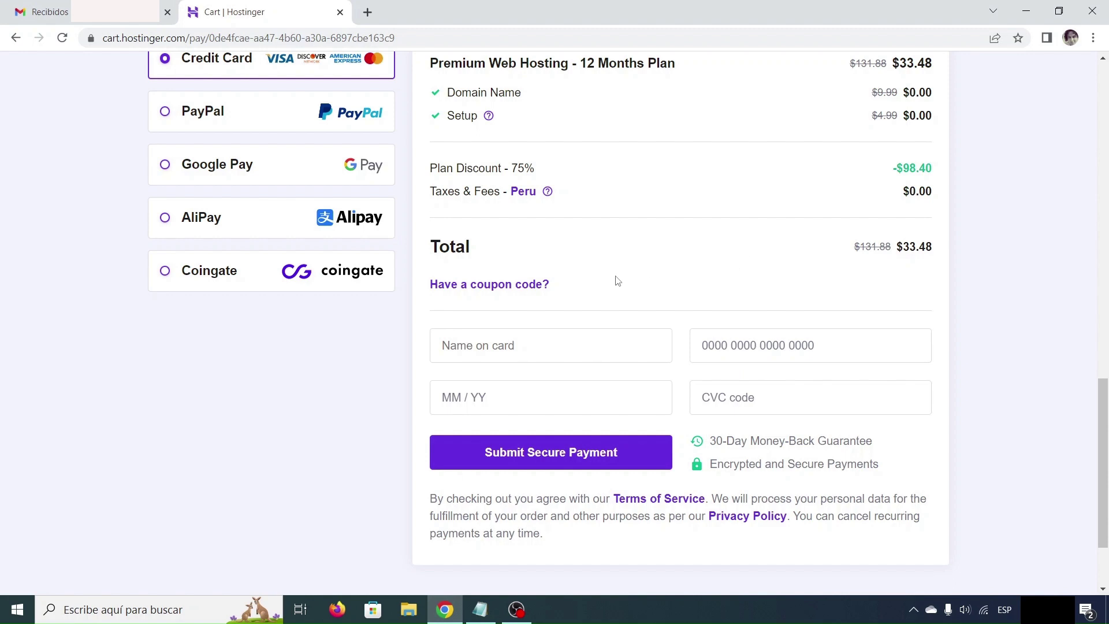
click(510, 286)
click(528, 330)
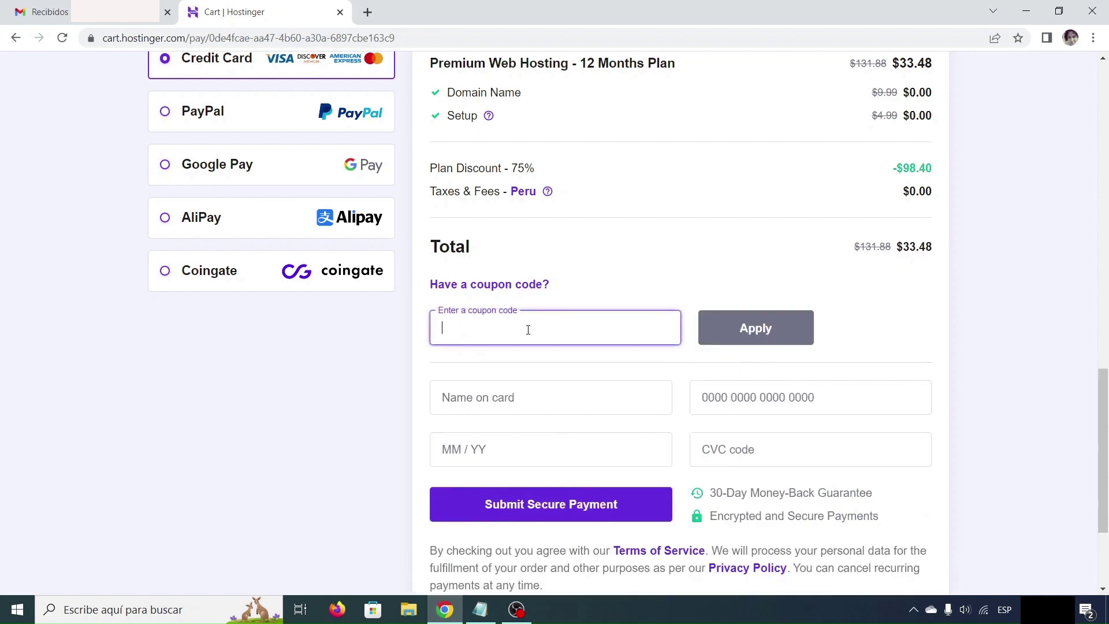
text(RENATOYACOLCA)
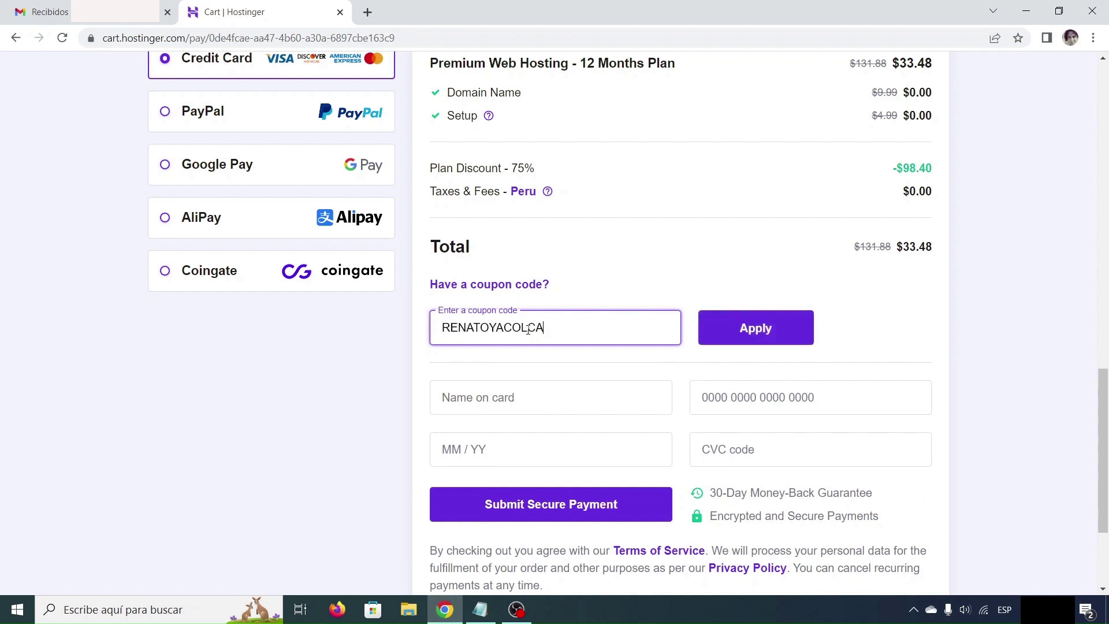
click(754, 333)
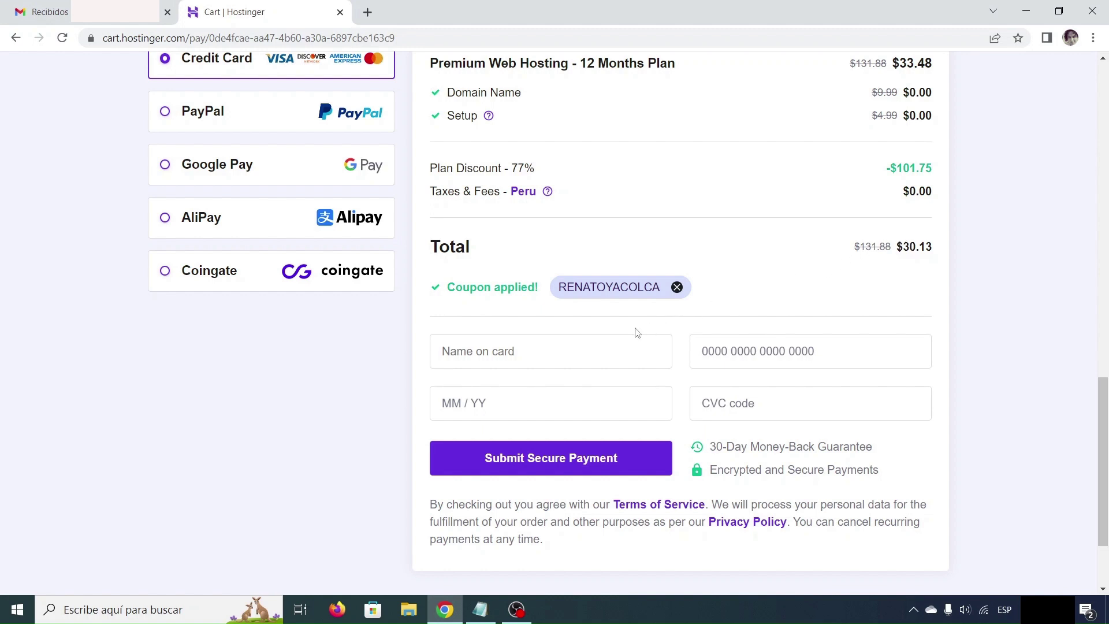
Fill in the cardholder name, card number, expiry date and CVC code for payment
click(562, 351)
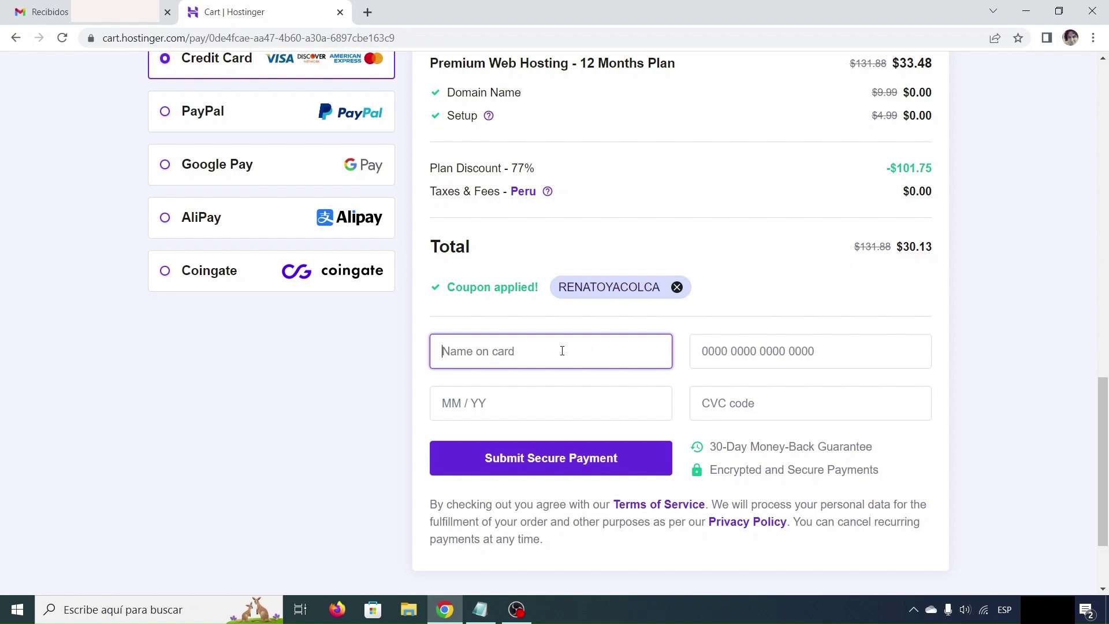
key(ctrl+v)
click(727, 353)
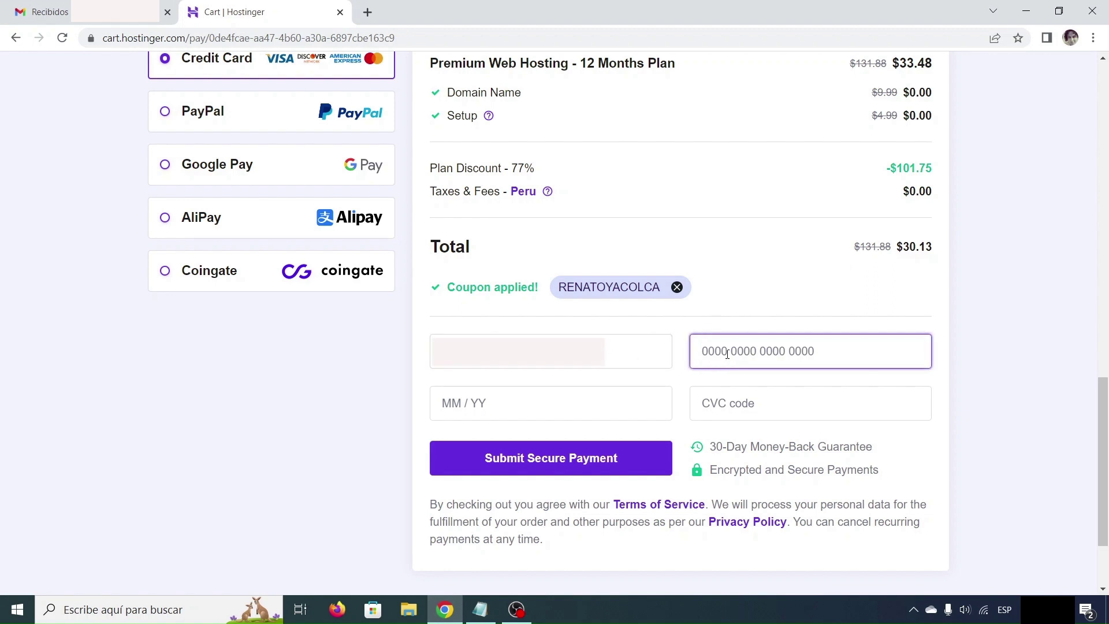
key(ctrl+v)
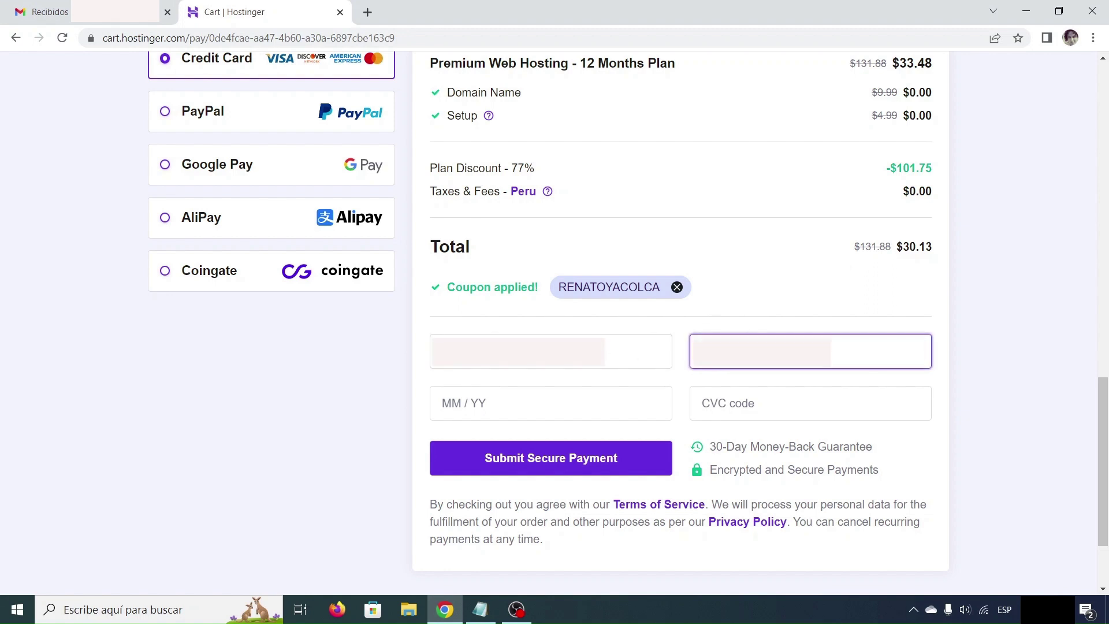
click(562, 406)
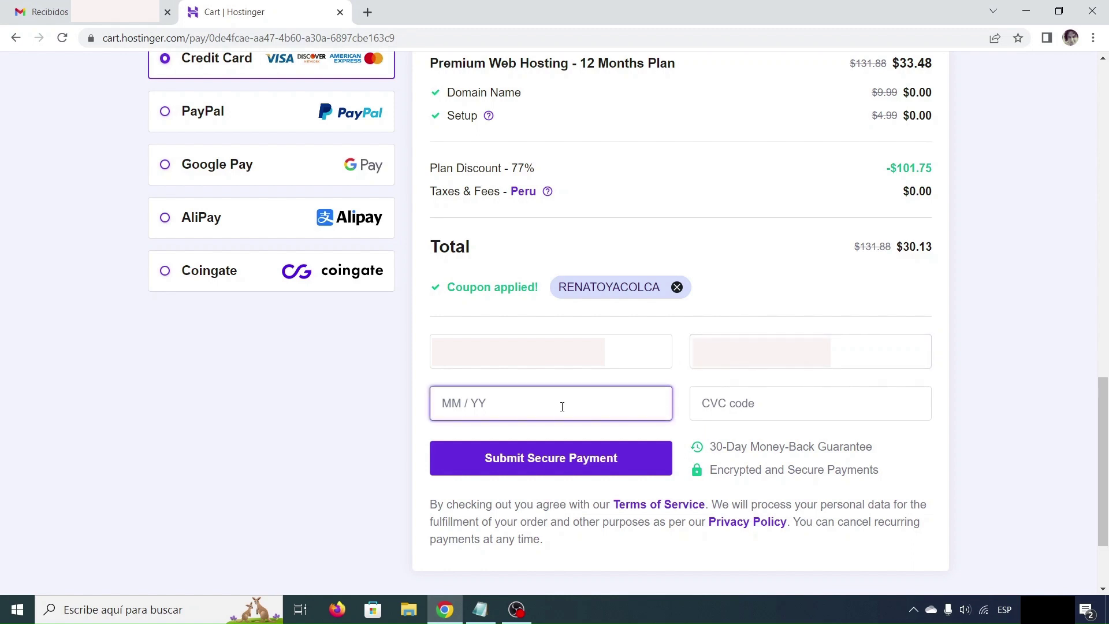
key(ctrl+v)
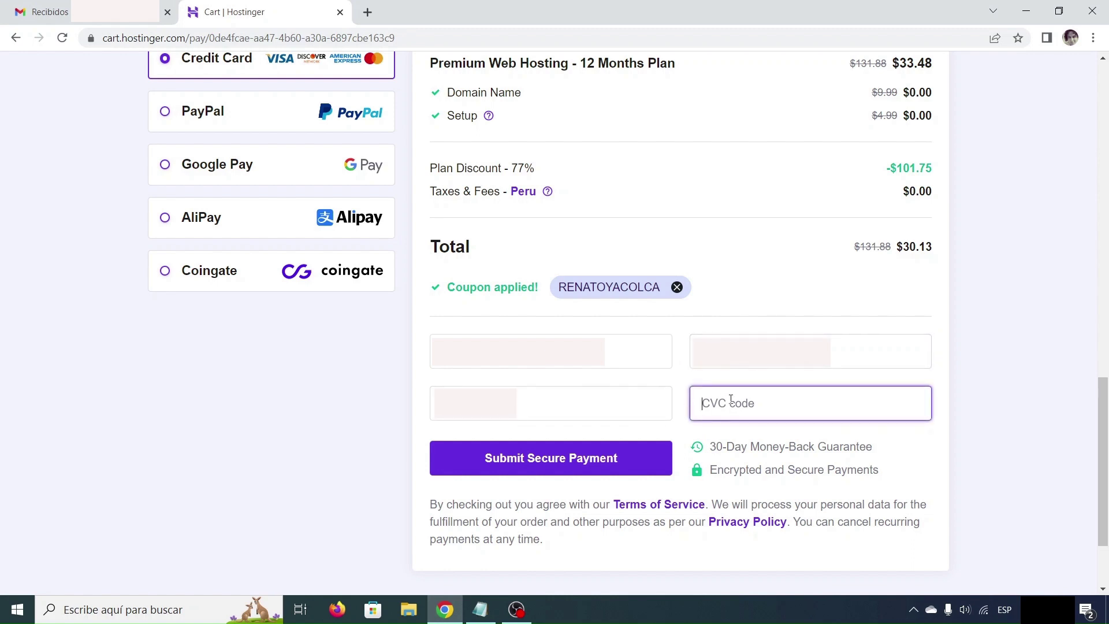
key(ctrl+v)
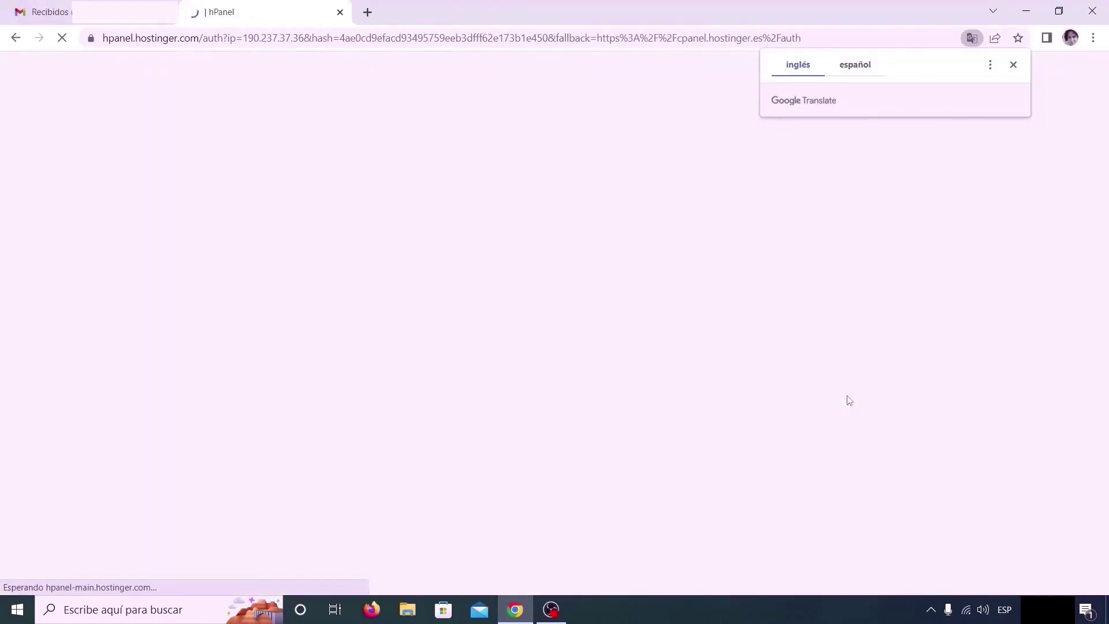
Dismiss the translation prompt, then enter, repeat and confirm the new account password
click(1013, 65)
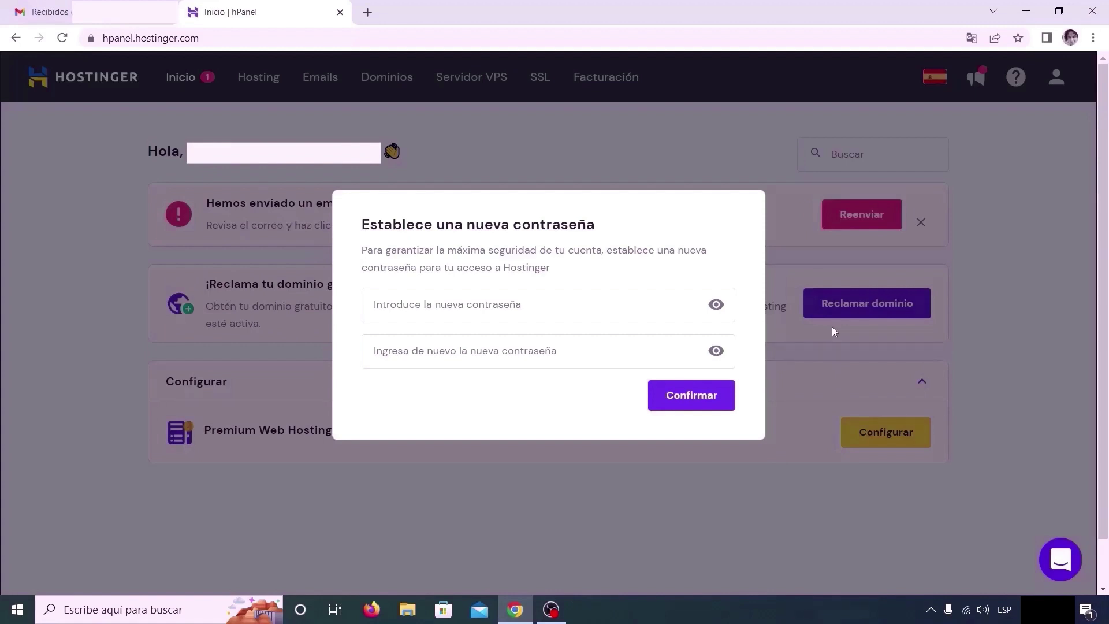
click(484, 304)
text(••••••)
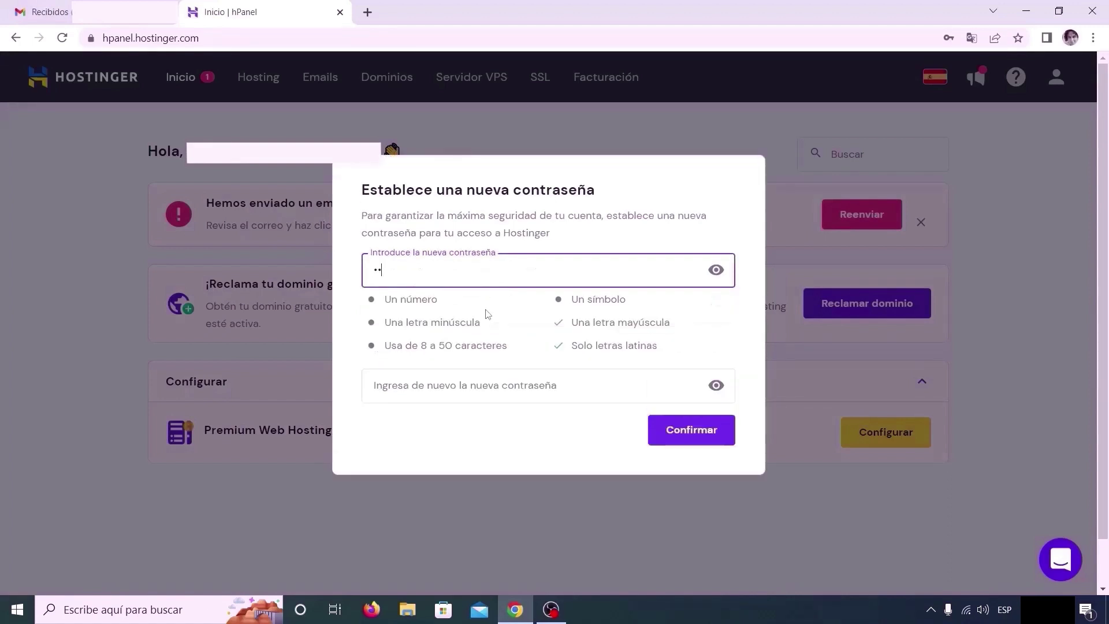
text(••••)
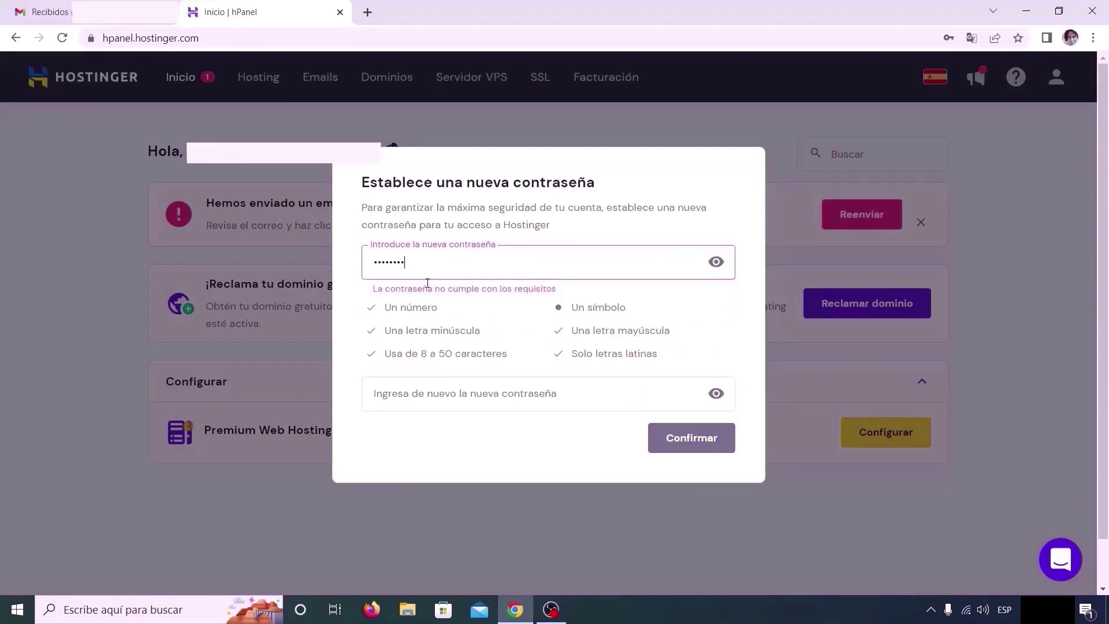
text(••••)
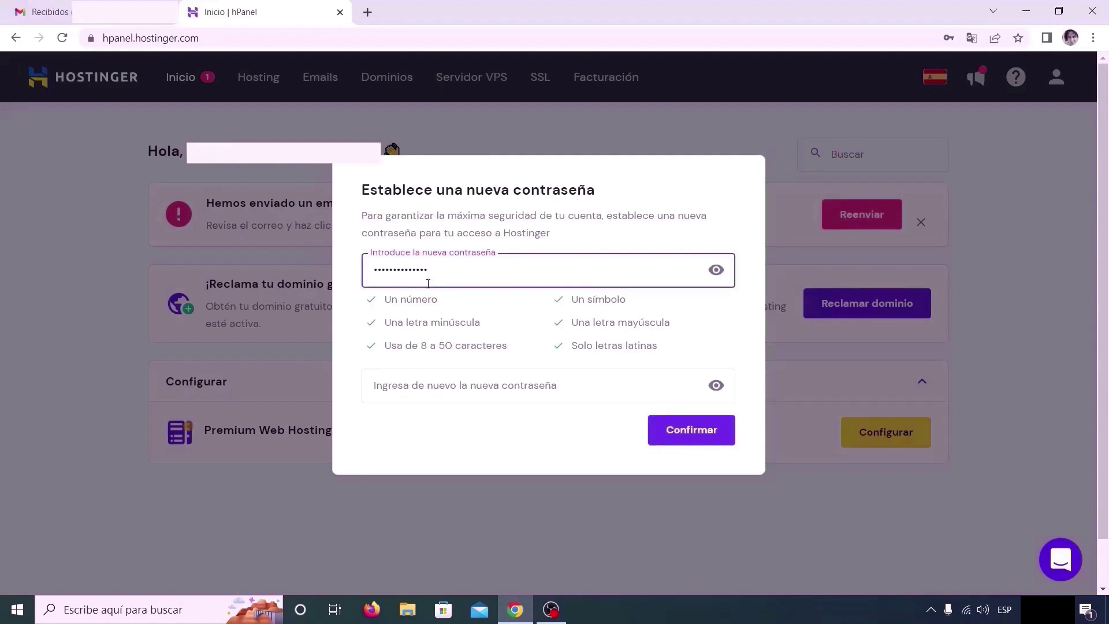
click(442, 388)
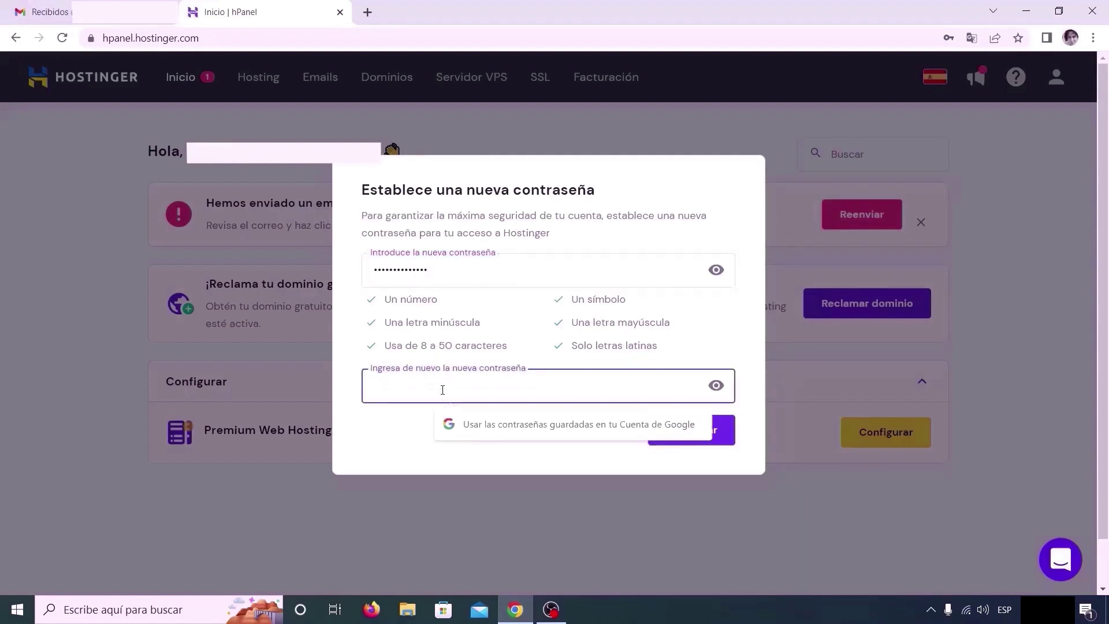
key(ctrl+v)
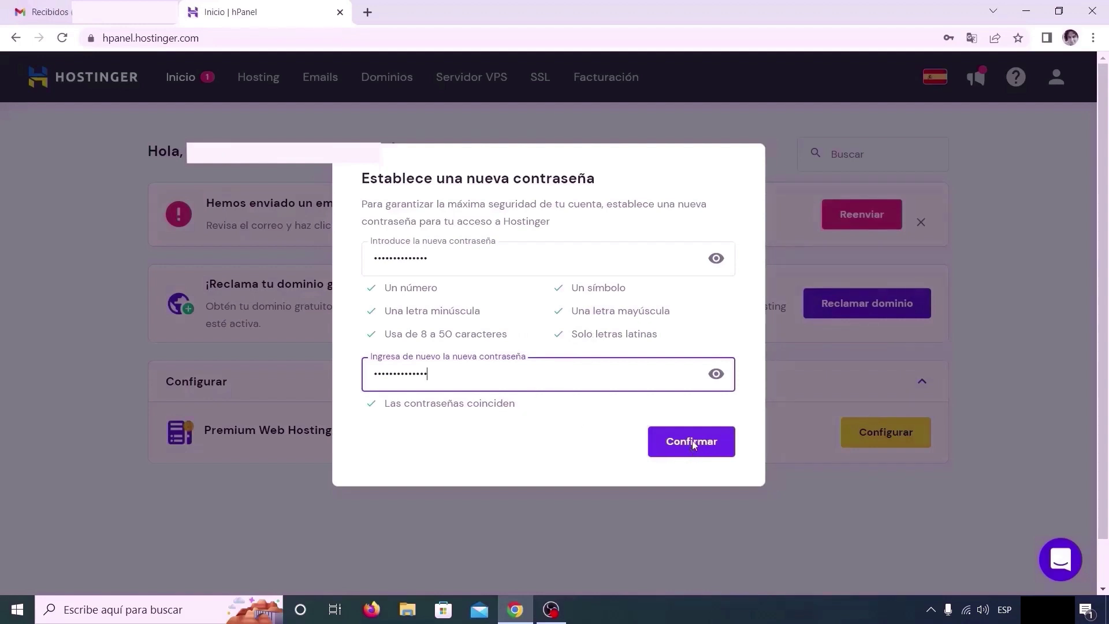
click(713, 444)
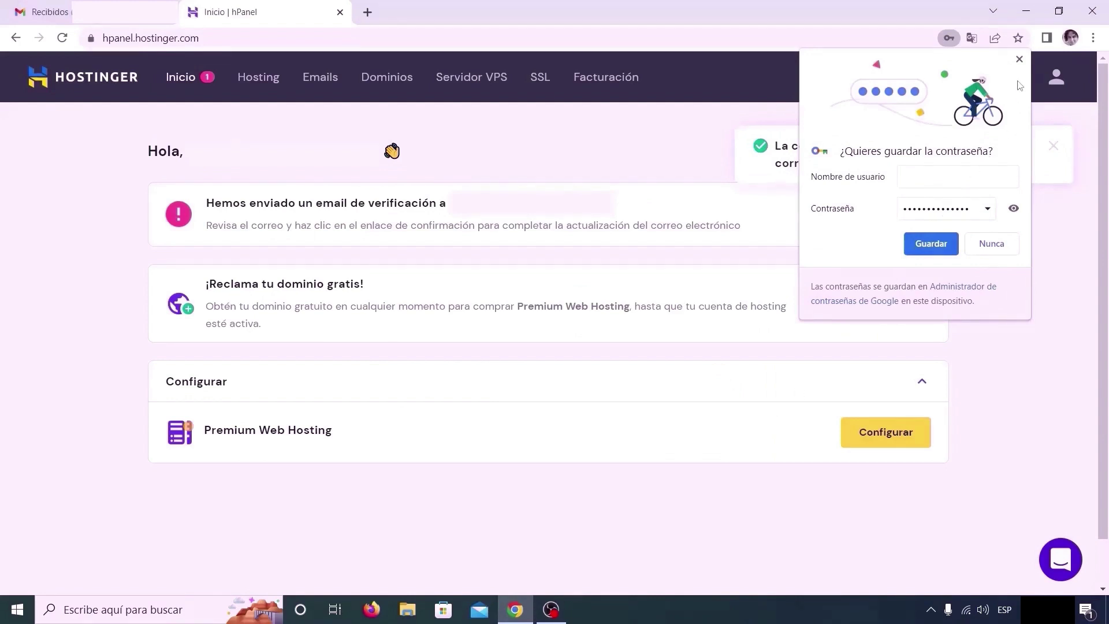
Decline saving the password in Chrome and go to the Gmail inbox
click(1020, 59)
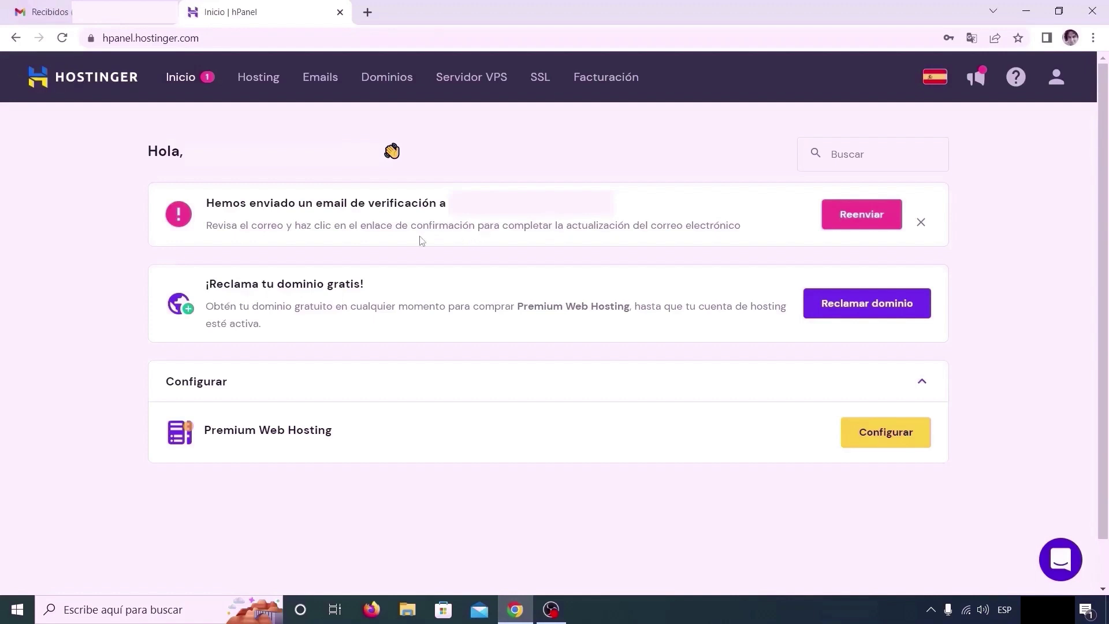
click(50, 11)
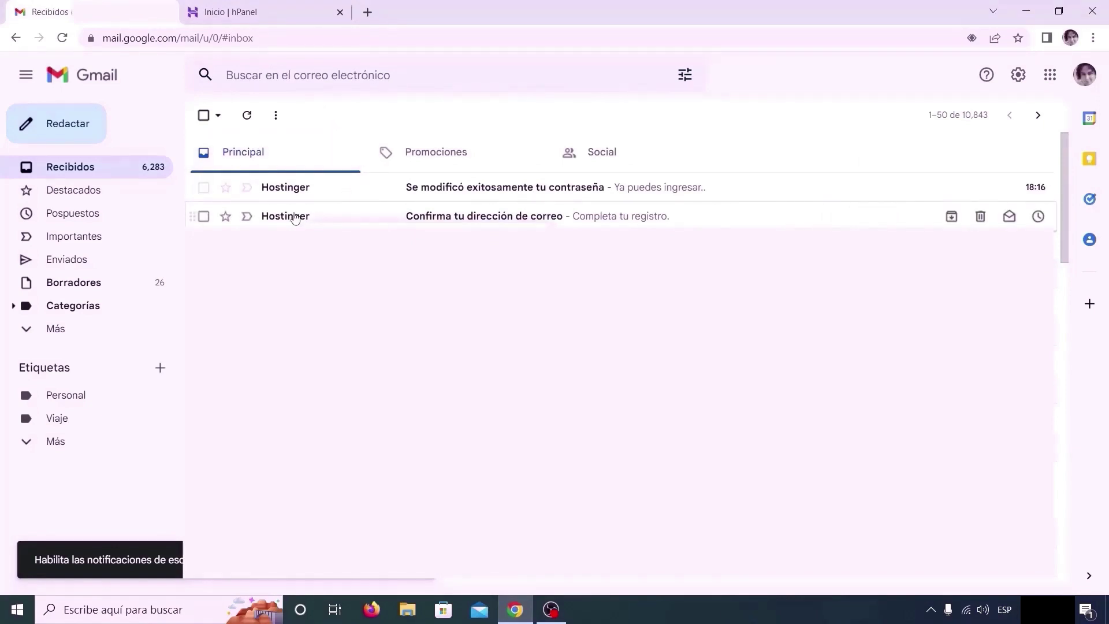
Open the 'Confirma tu dirección de correo' email and use its 'Confirmar mi correo' link
click(295, 217)
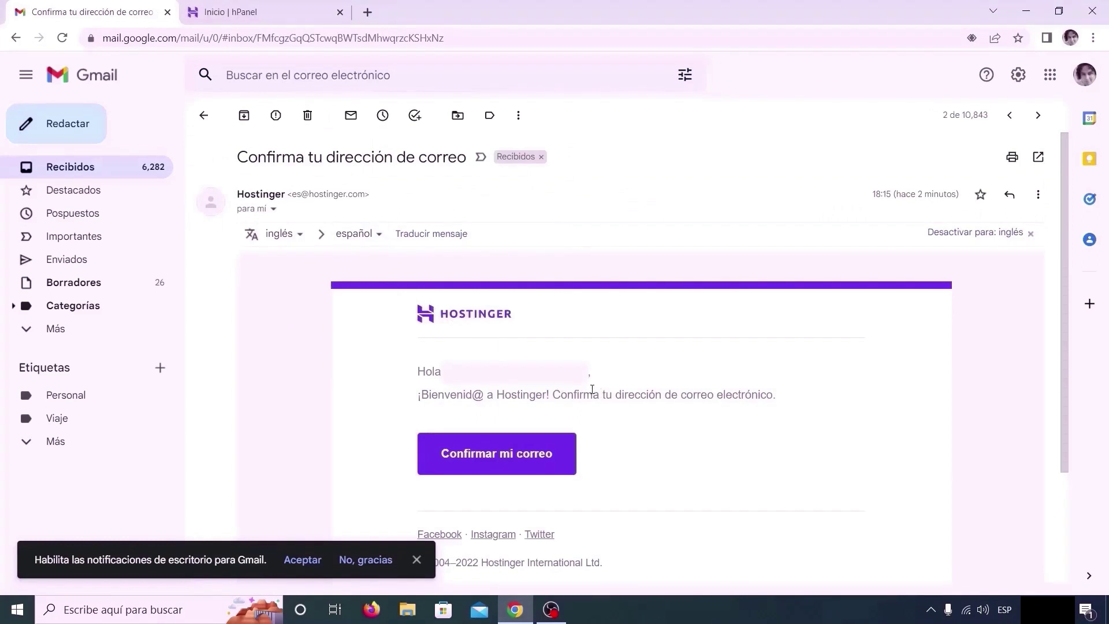
scroll(592, 390, down, 1)
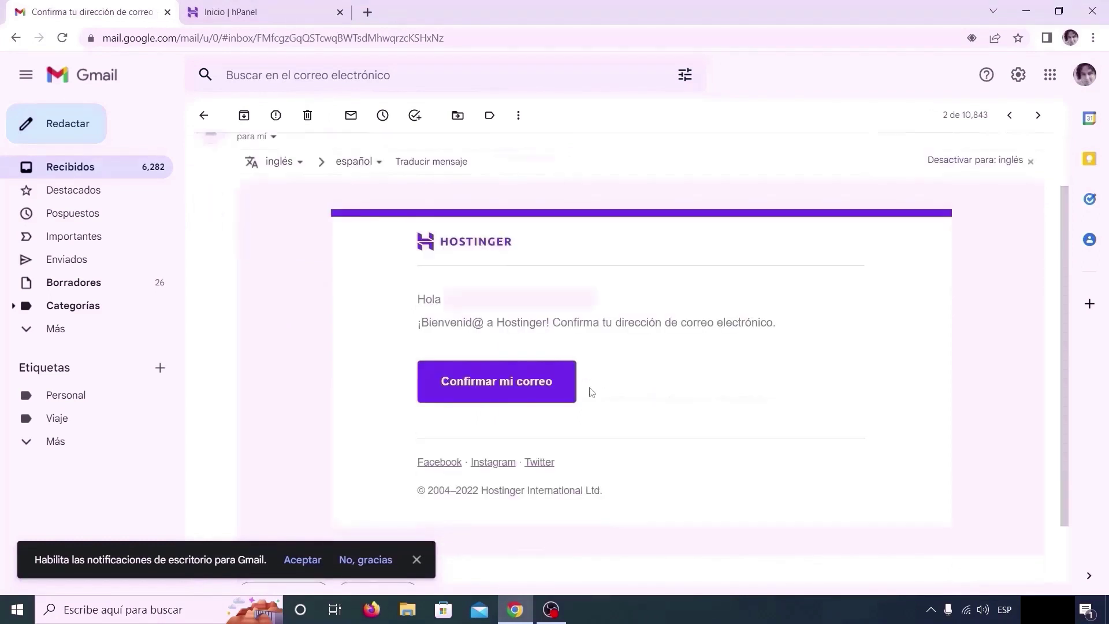
click(509, 391)
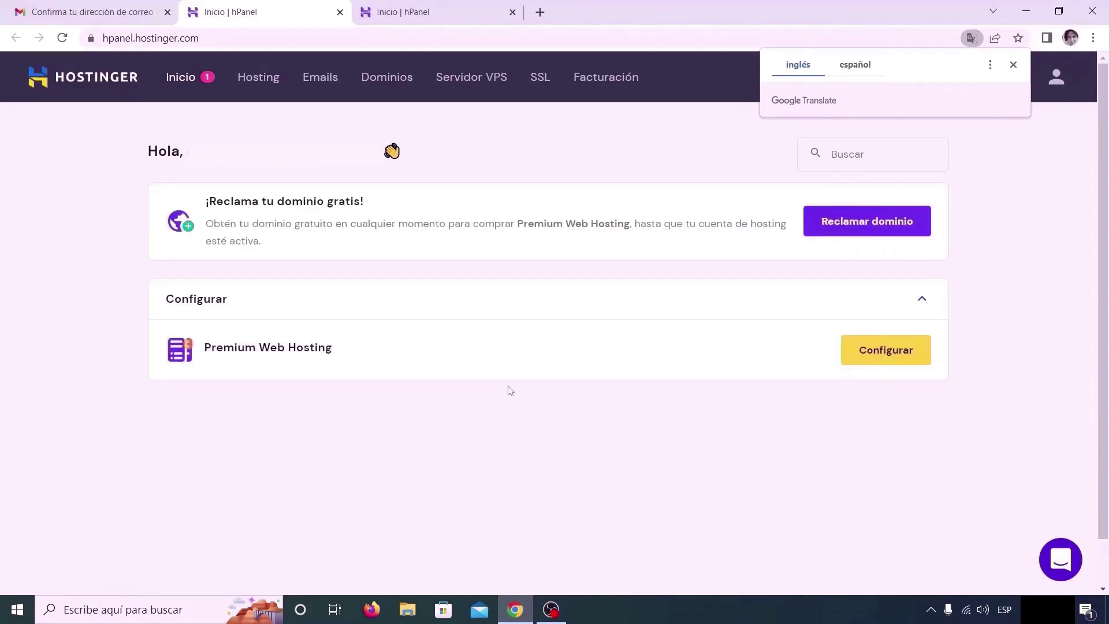
Start the free domain claim and enter the name tiendarenatow
click(1012, 66)
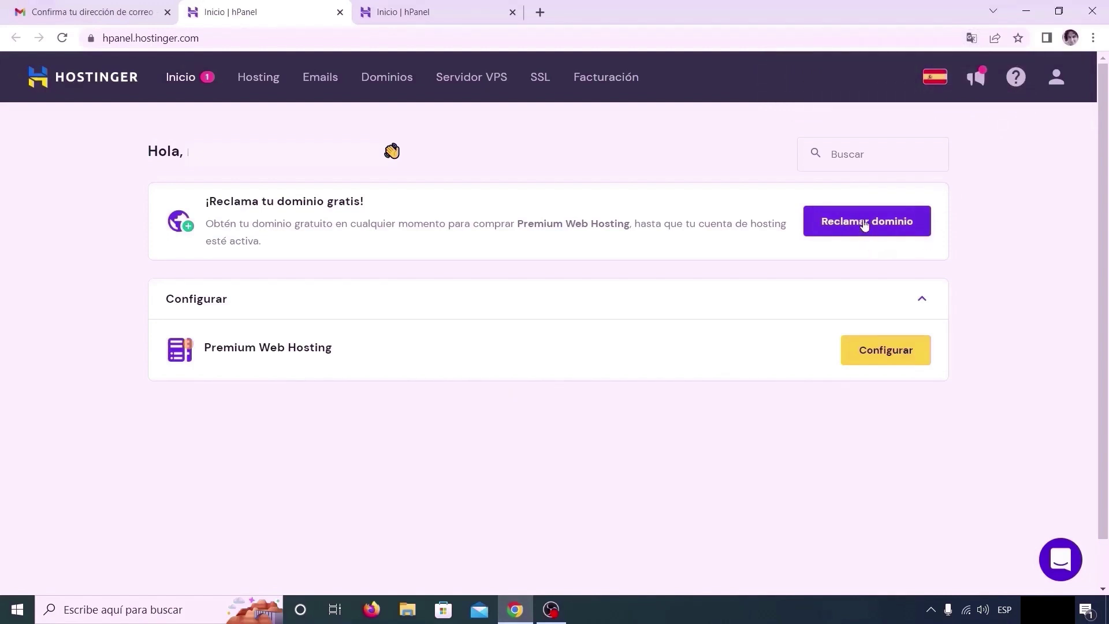
click(864, 223)
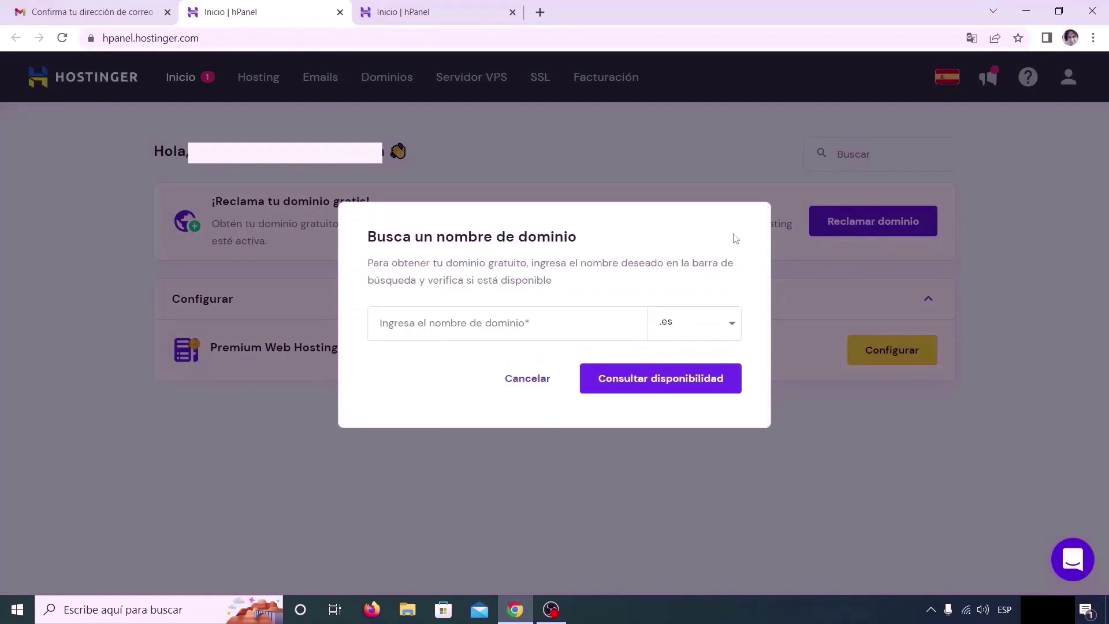
click(515, 327)
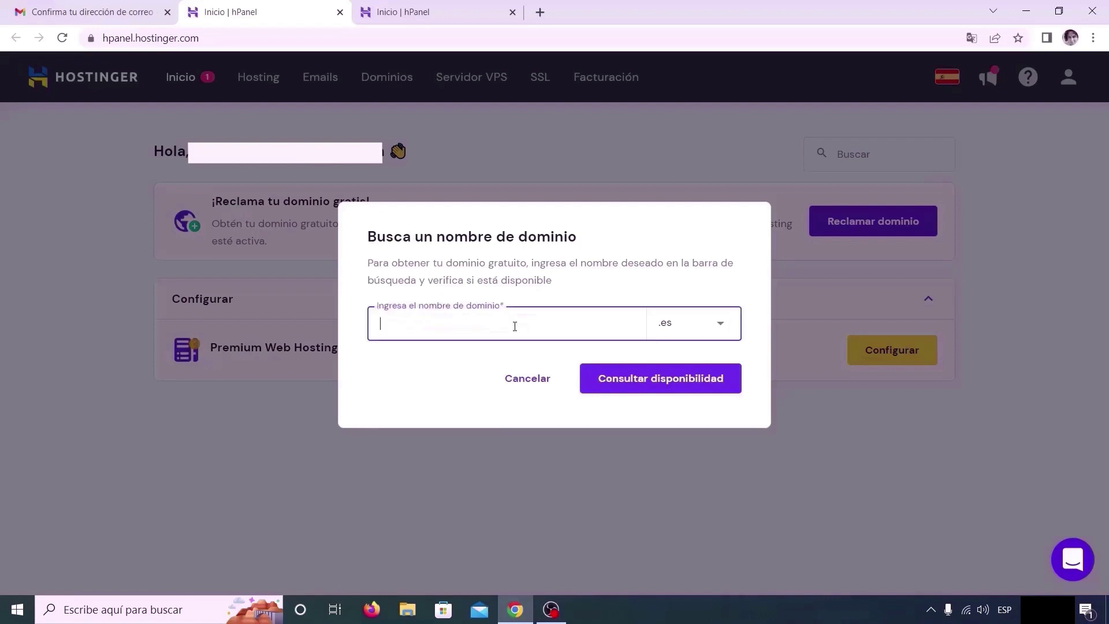
text(tiendarenatow)
Choose the .com extension, confirm tiendarenatow.com is available, and claim it for free
click(689, 327)
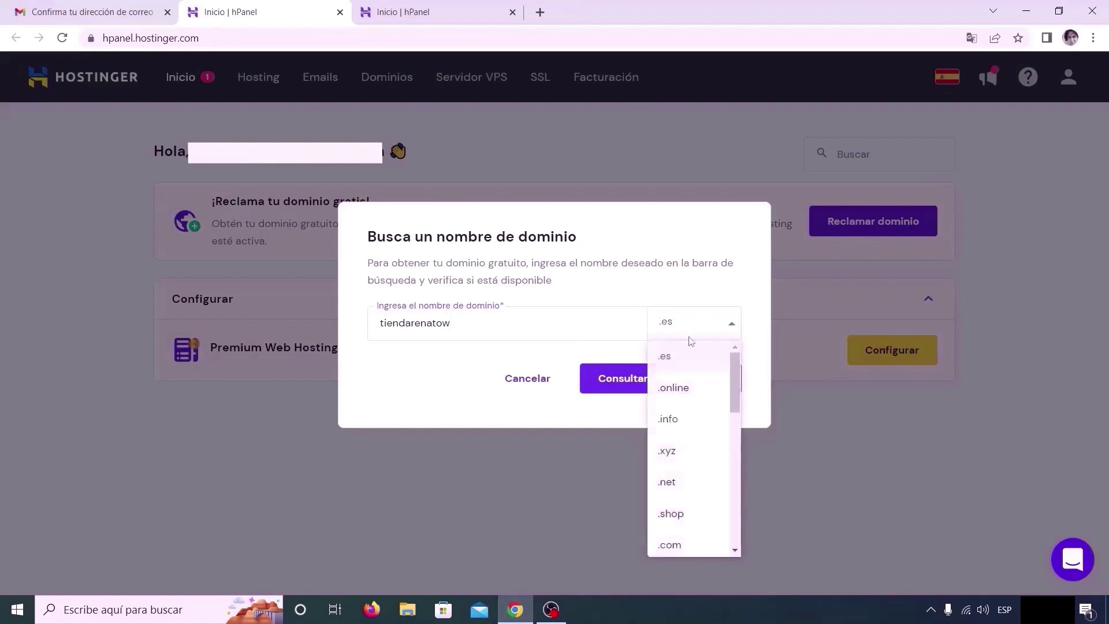
scroll(683, 398, down, 1)
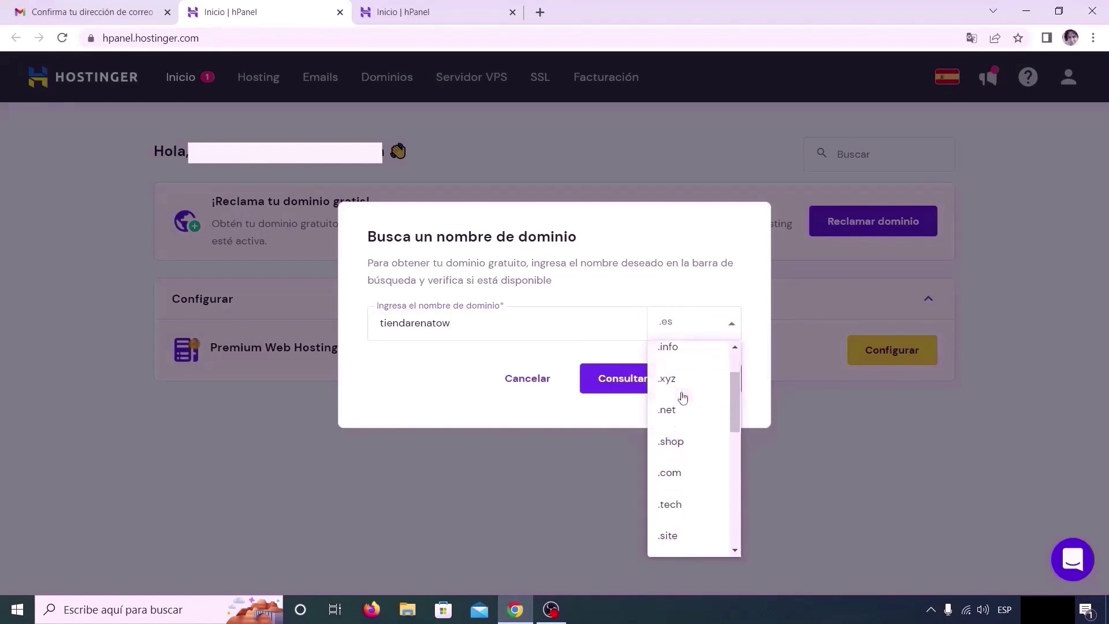
click(689, 475)
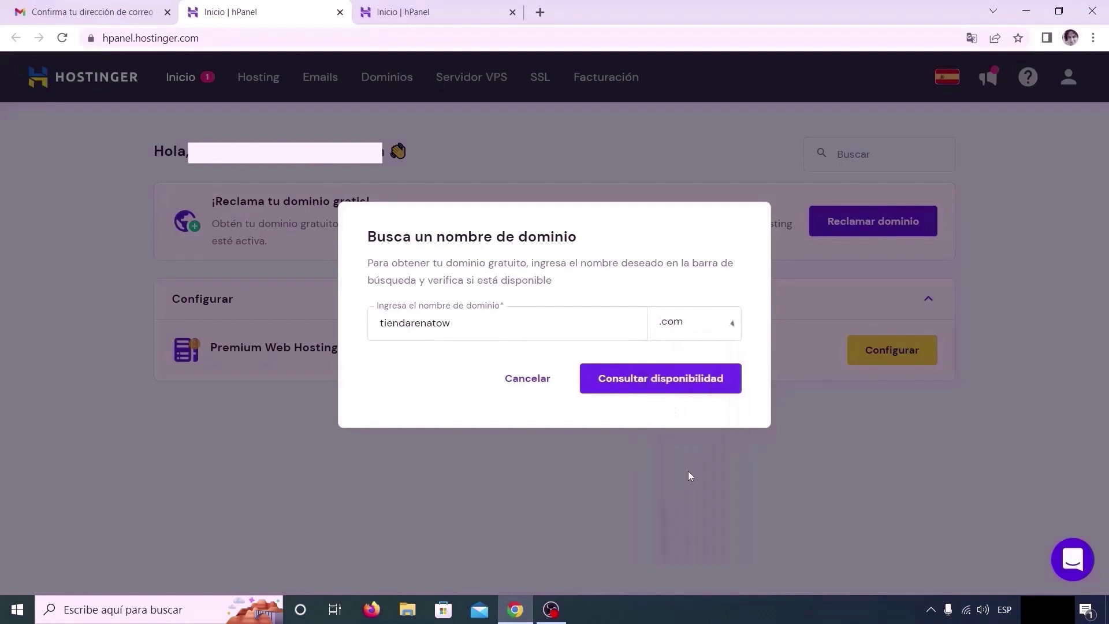
click(681, 382)
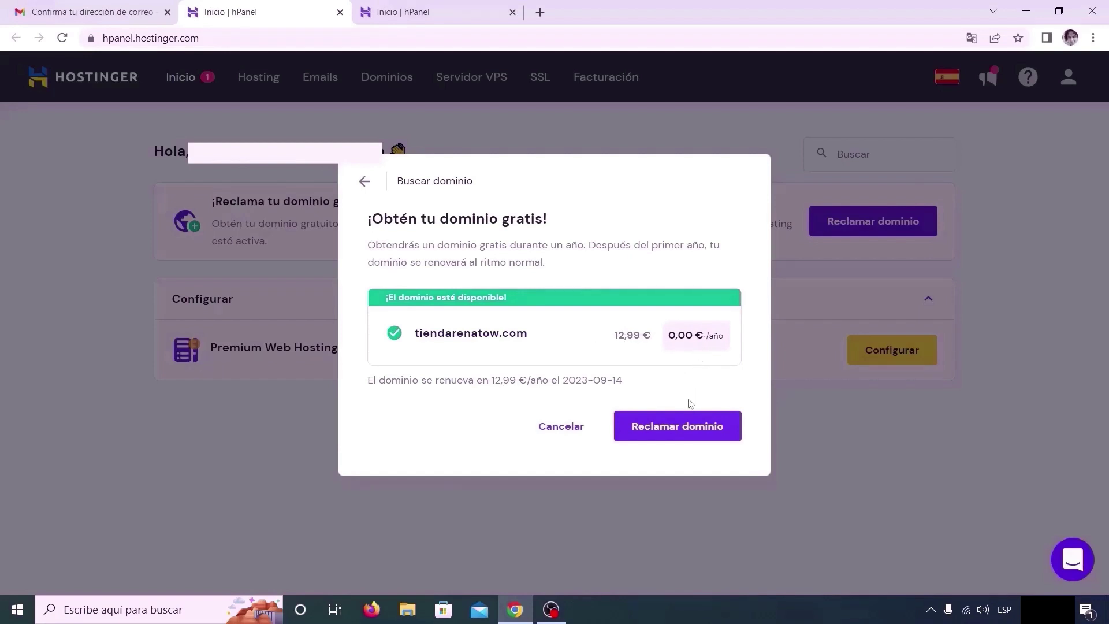
click(698, 428)
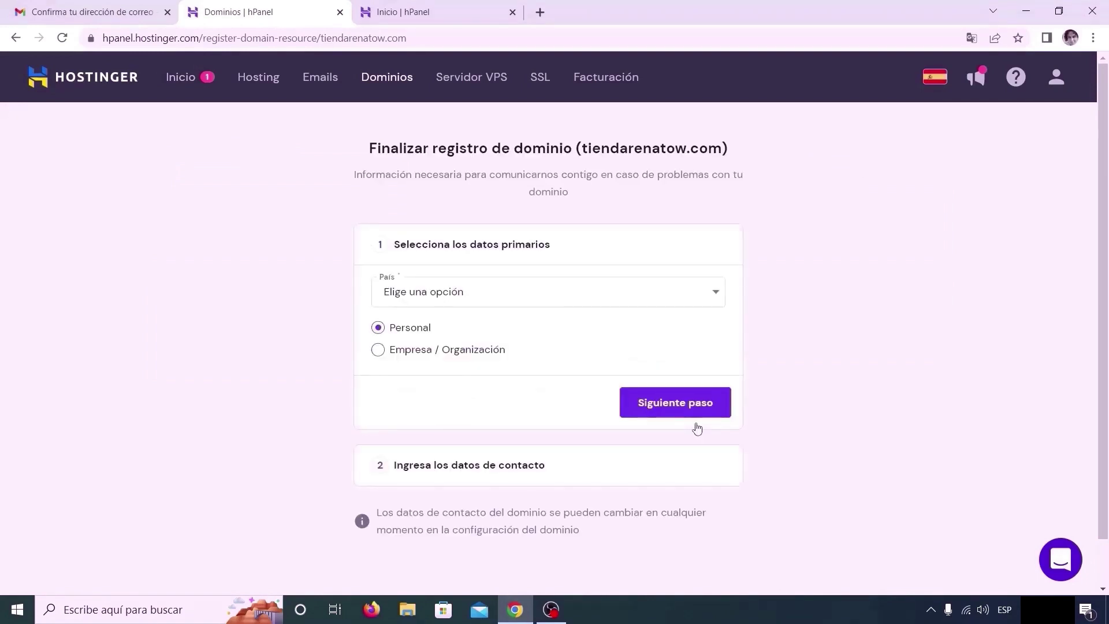
Set the registrant country to Perú and advance to the contact details step
click(603, 297)
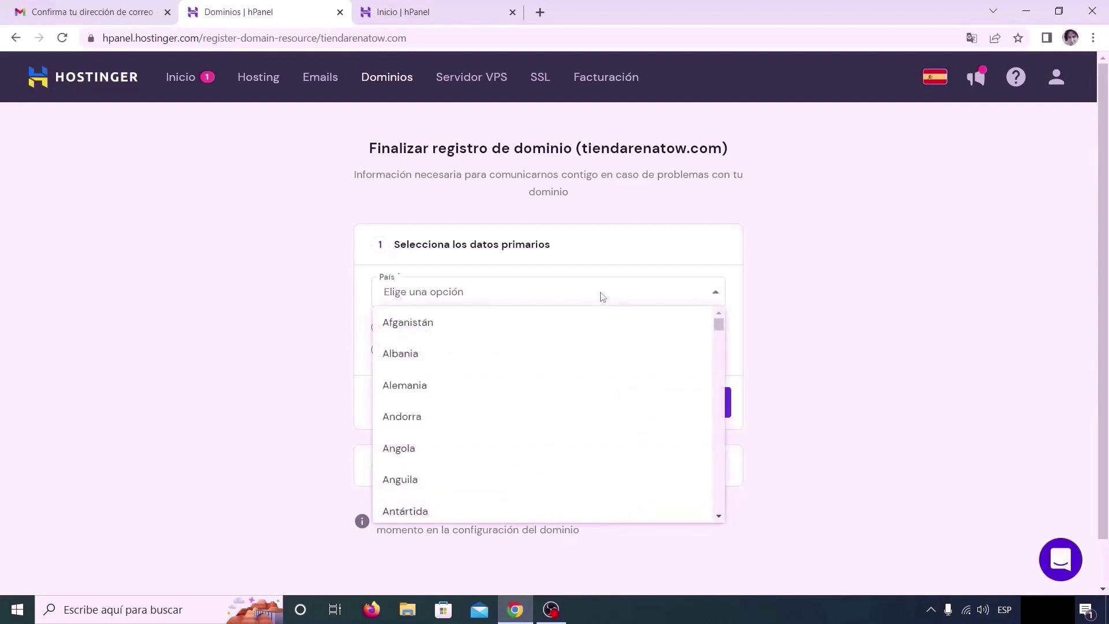
text(per)
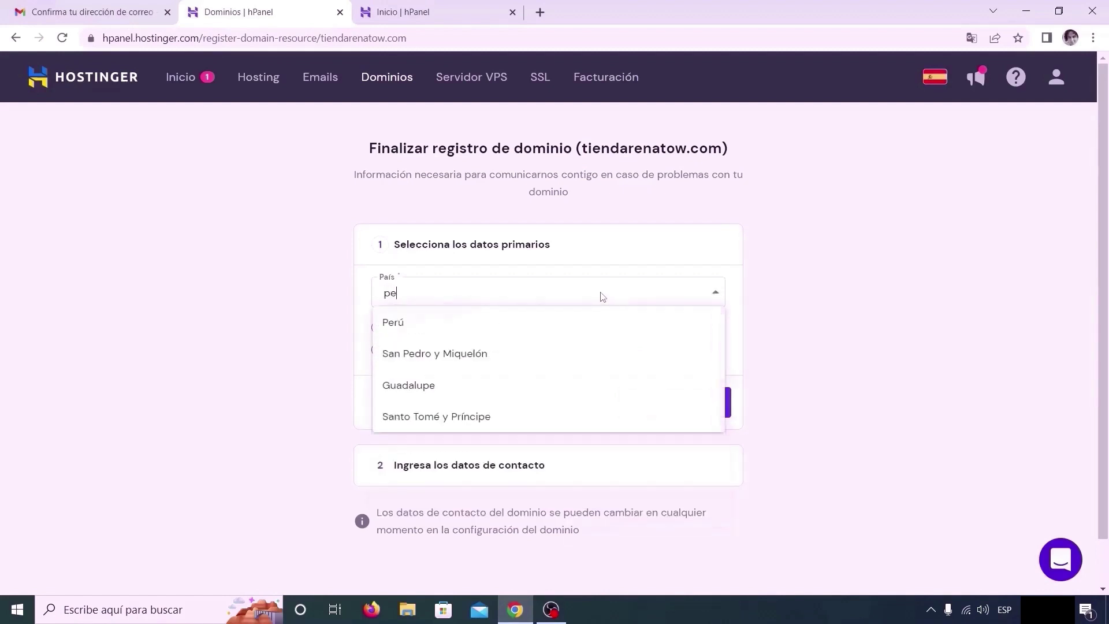
click(598, 328)
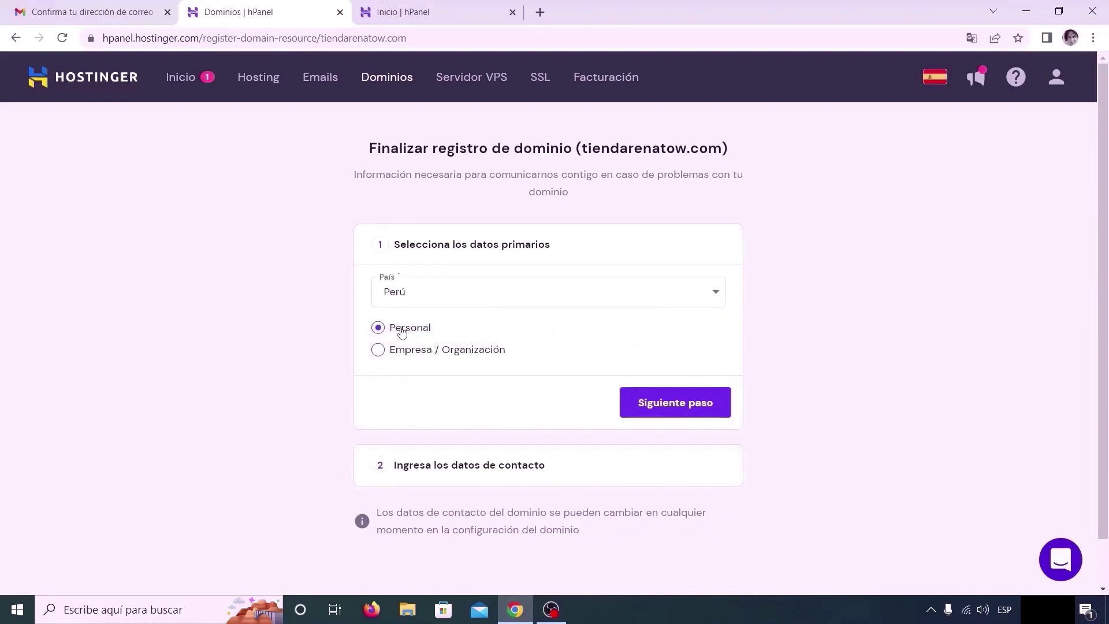
click(672, 405)
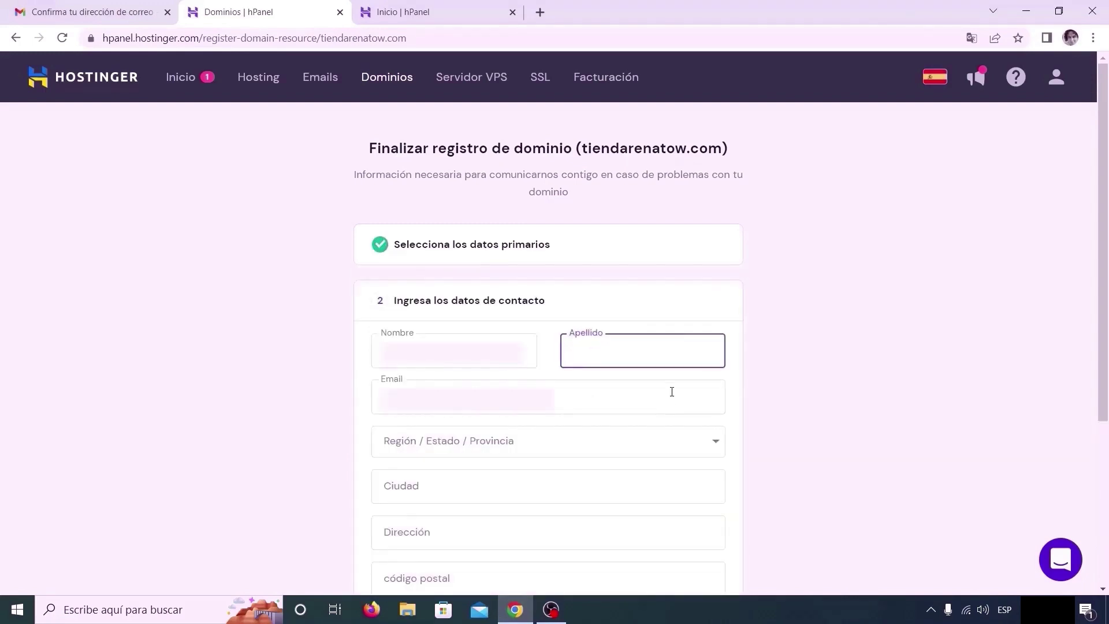
Enter the contact's surname and choose Lima as the region
scroll(672, 392, down, 3)
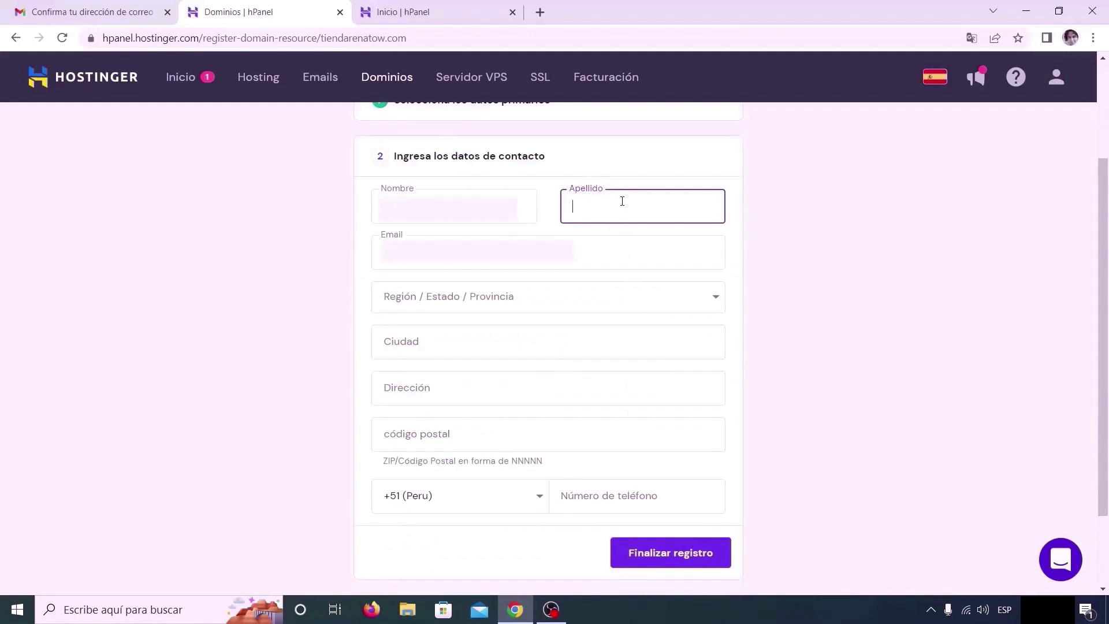
click(376, 205)
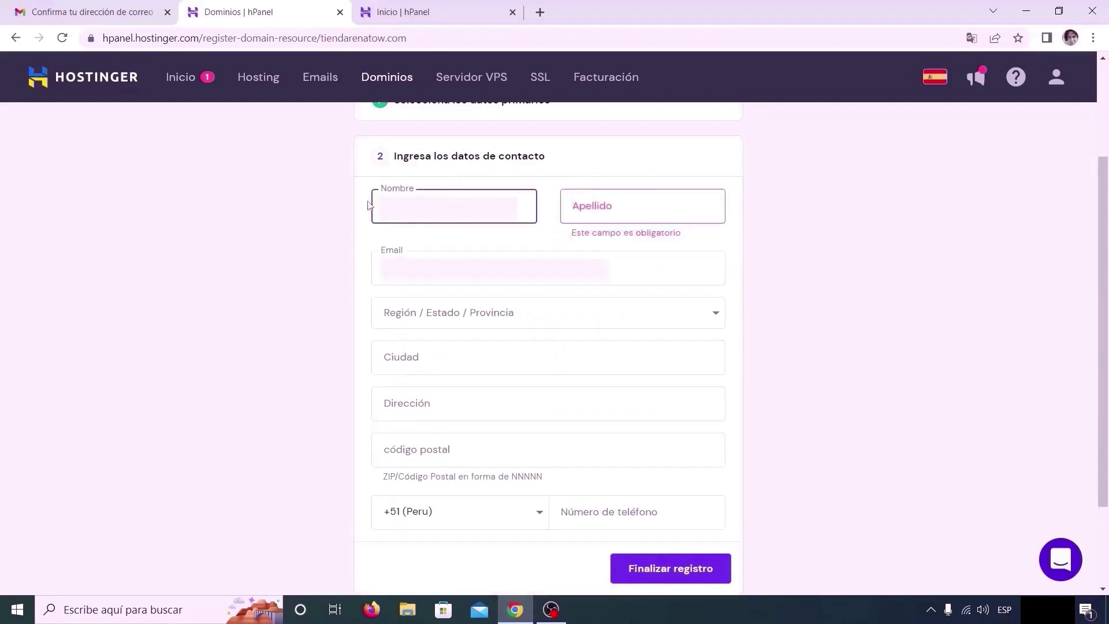
click(574, 206)
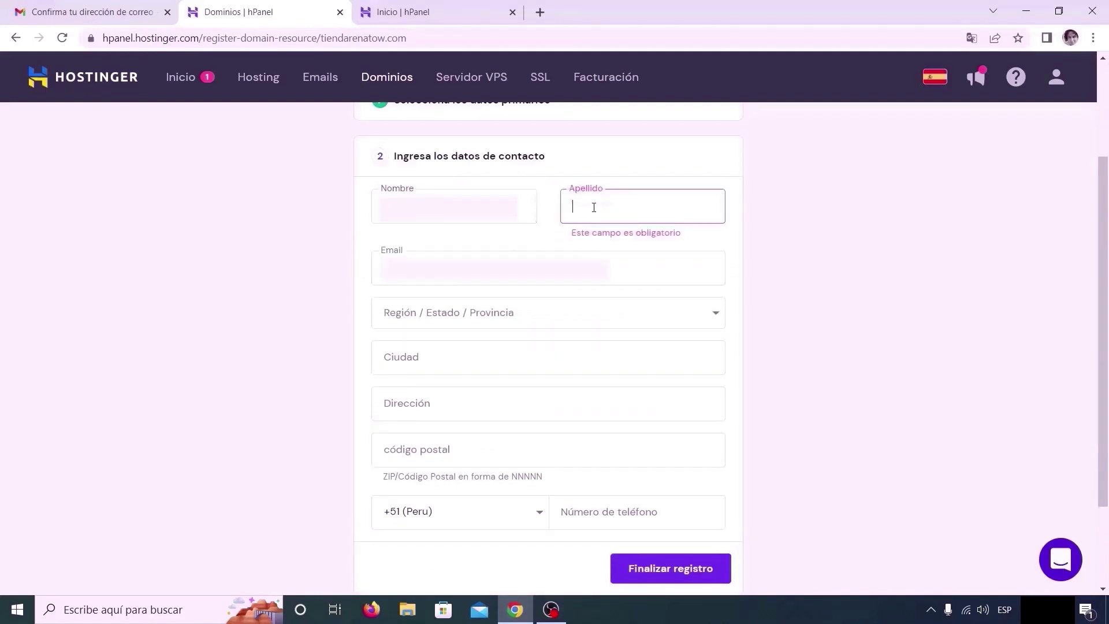
text(Yacolca)
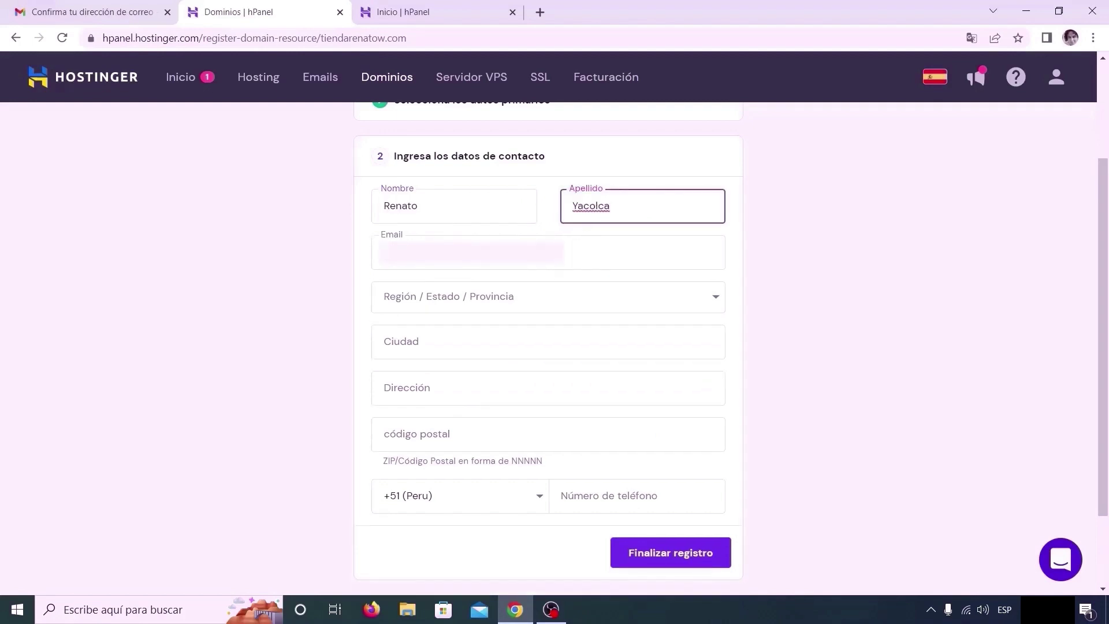
click(582, 300)
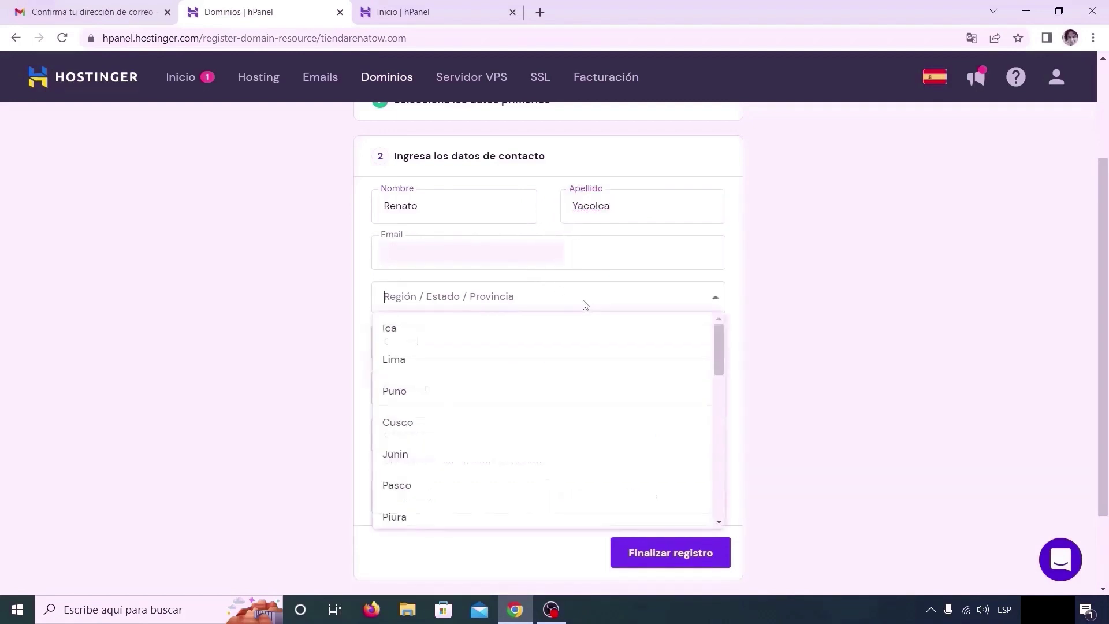
click(528, 362)
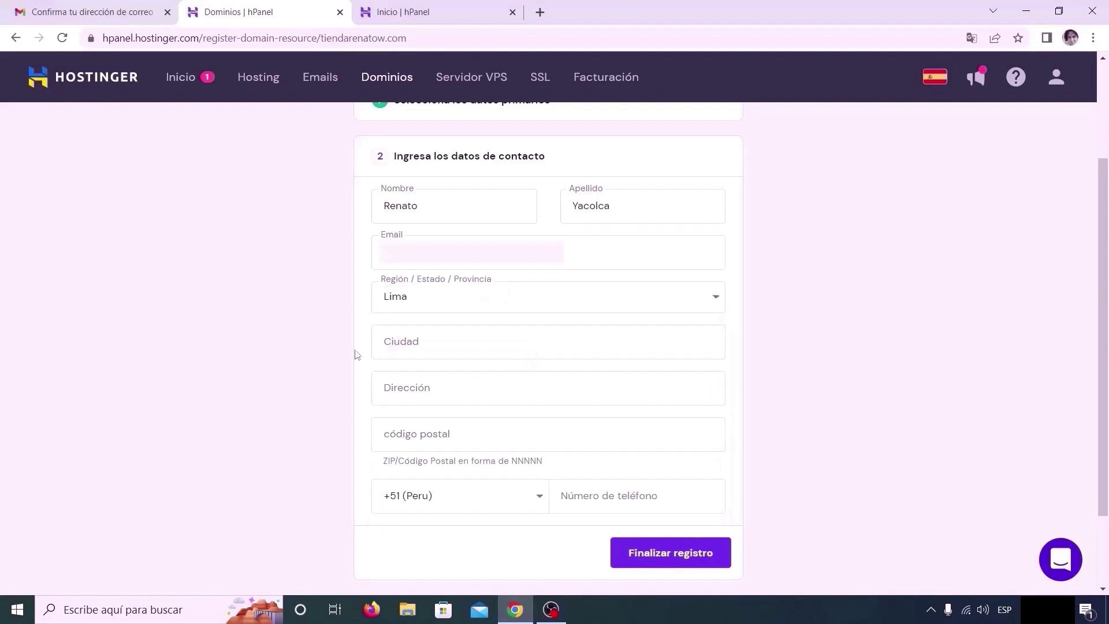
Fill in city Lima, the street address and the postal code
click(425, 347)
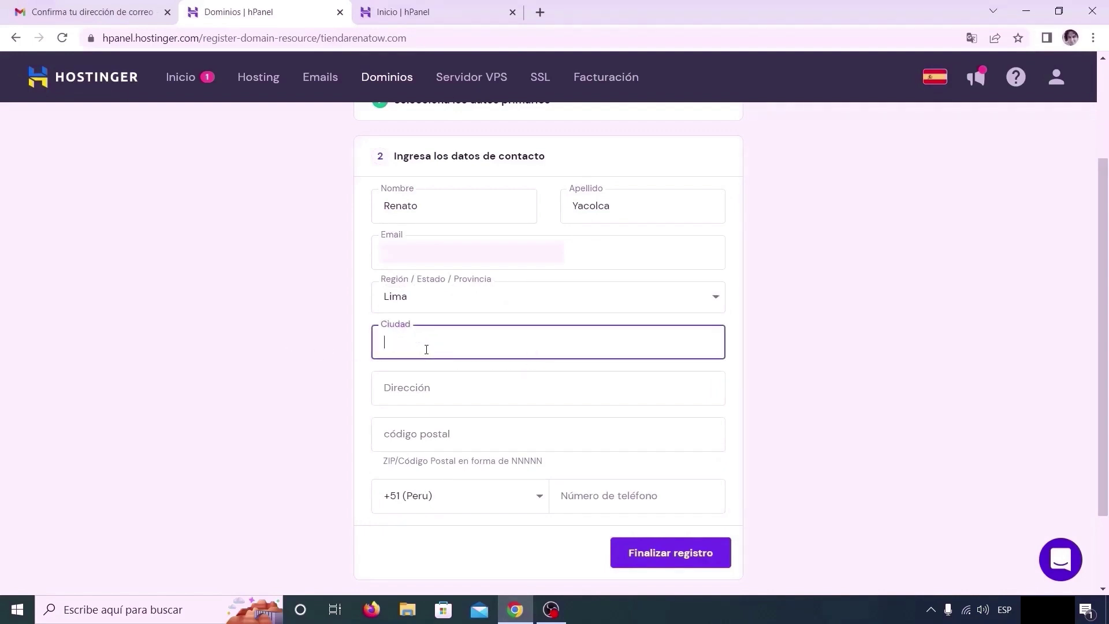
text(Lima)
click(439, 384)
key(ctrl+v)
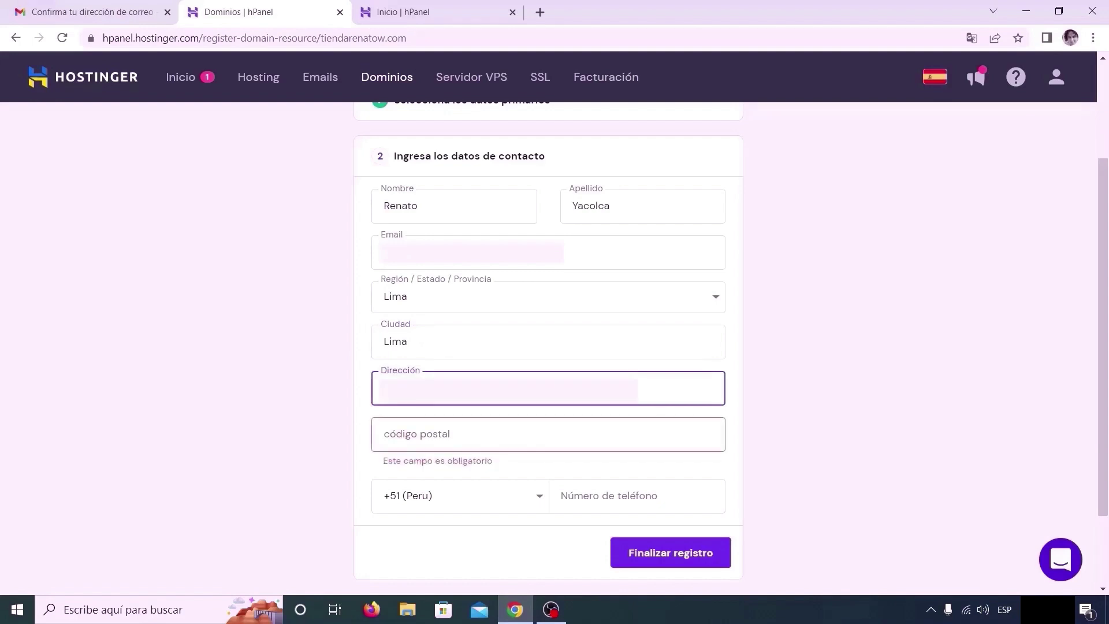
click(439, 434)
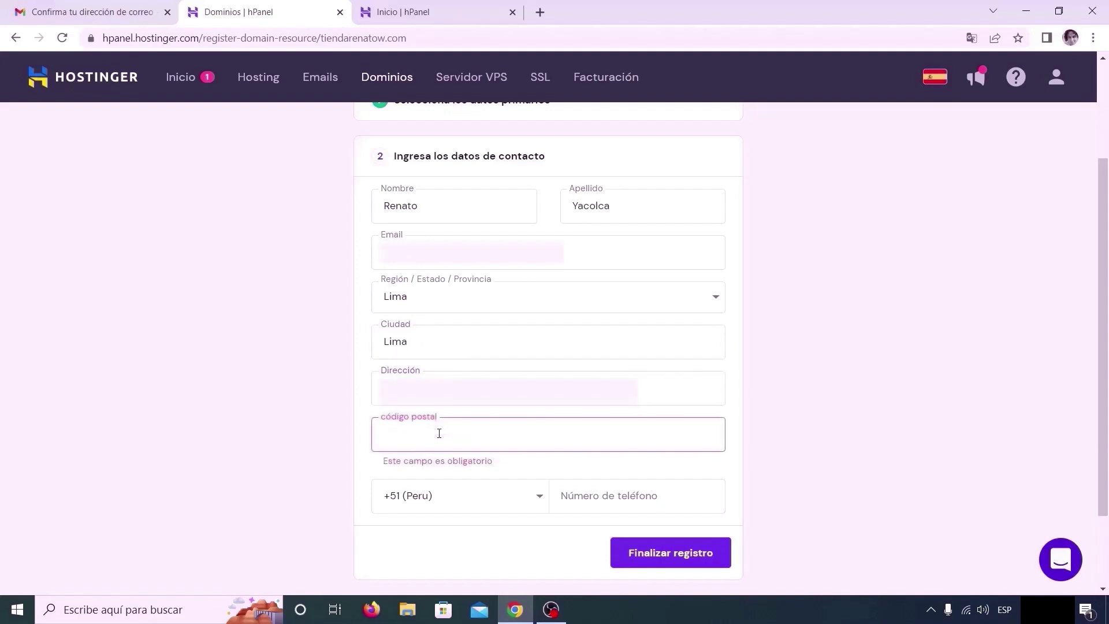
text(15074)
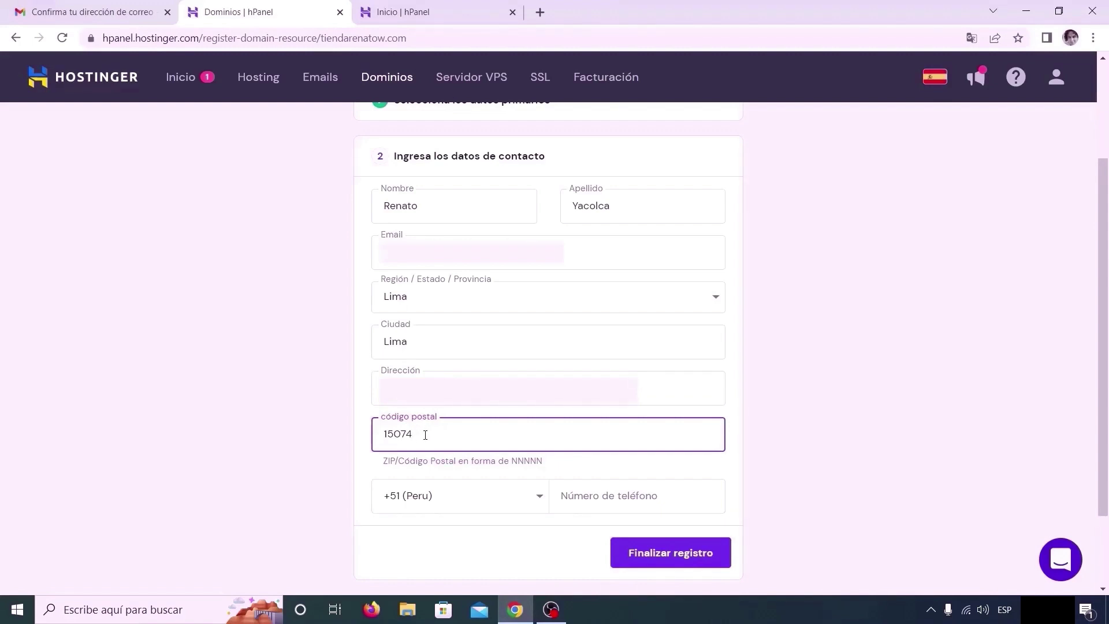
Add the contact's phone number and finish the tiendarenatow.com registration
scroll(419, 430, down, 2)
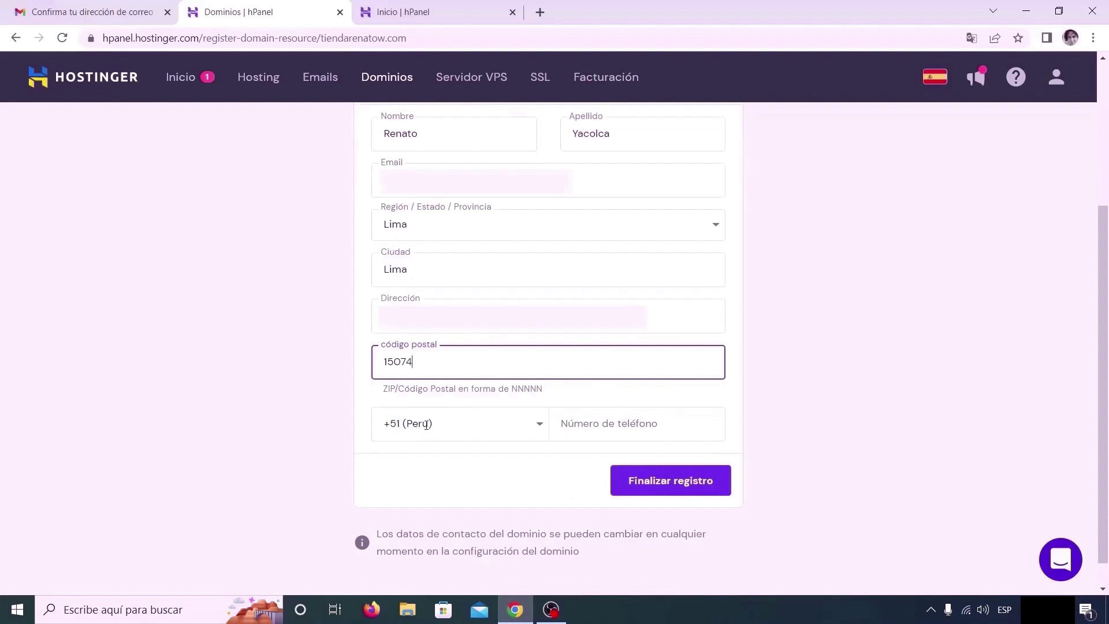
click(584, 421)
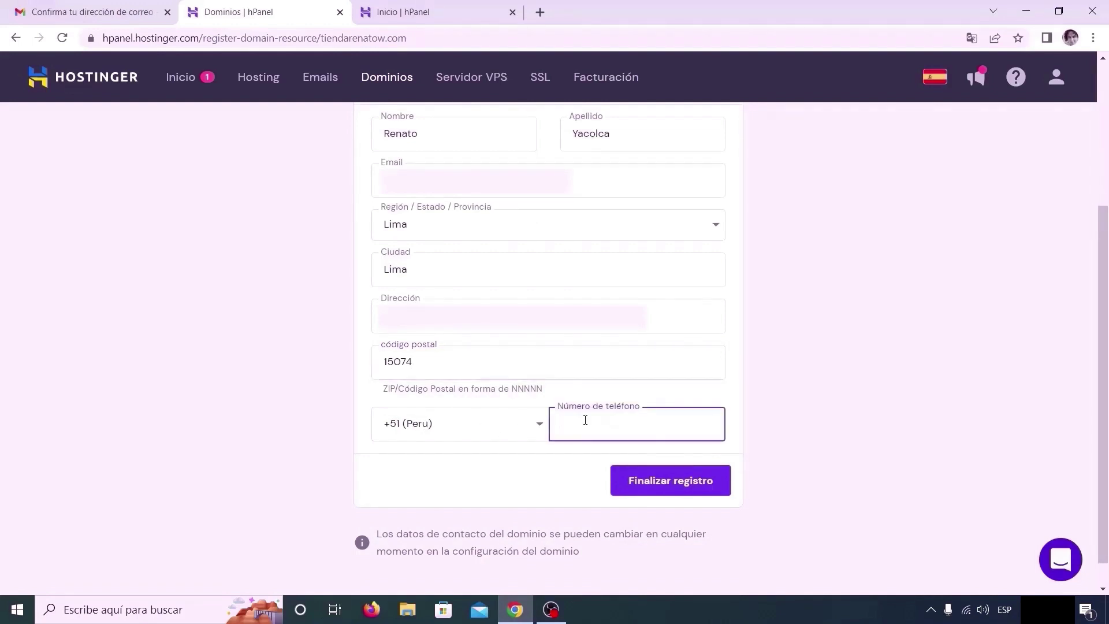
key(ctrl+v)
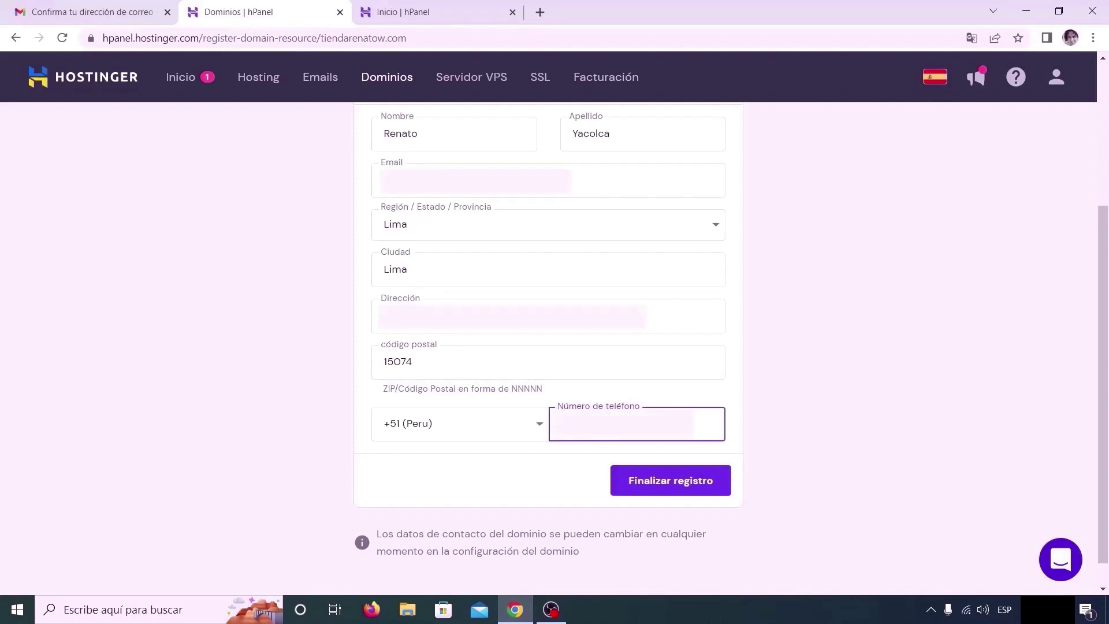
click(686, 483)
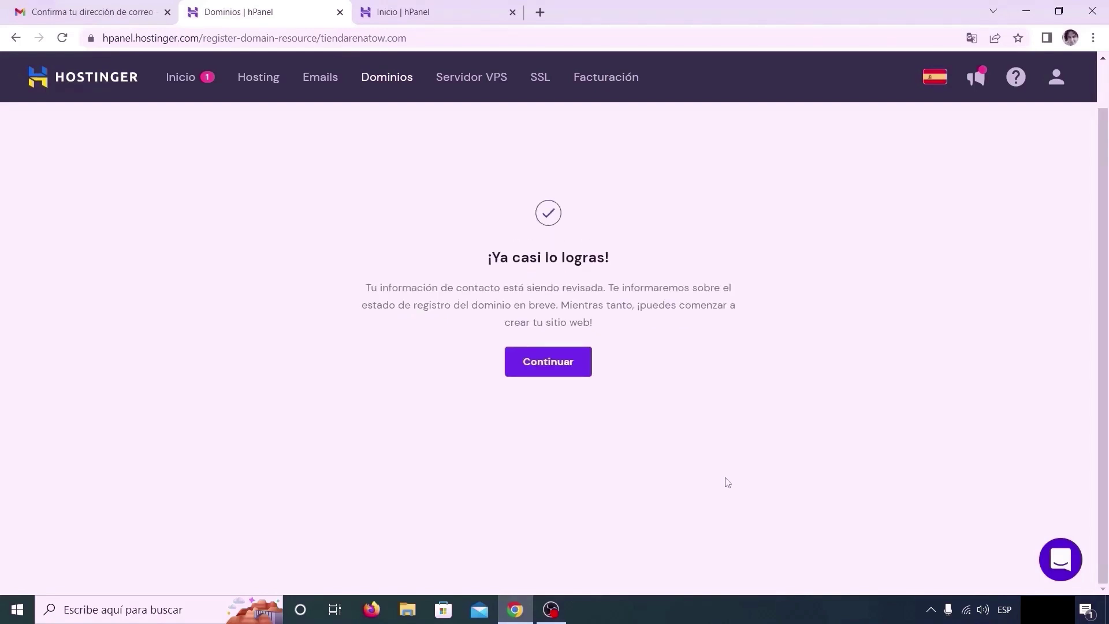
Continue to the tiendarenatow.com domain overview, then switch to the Gmail inbox
click(537, 365)
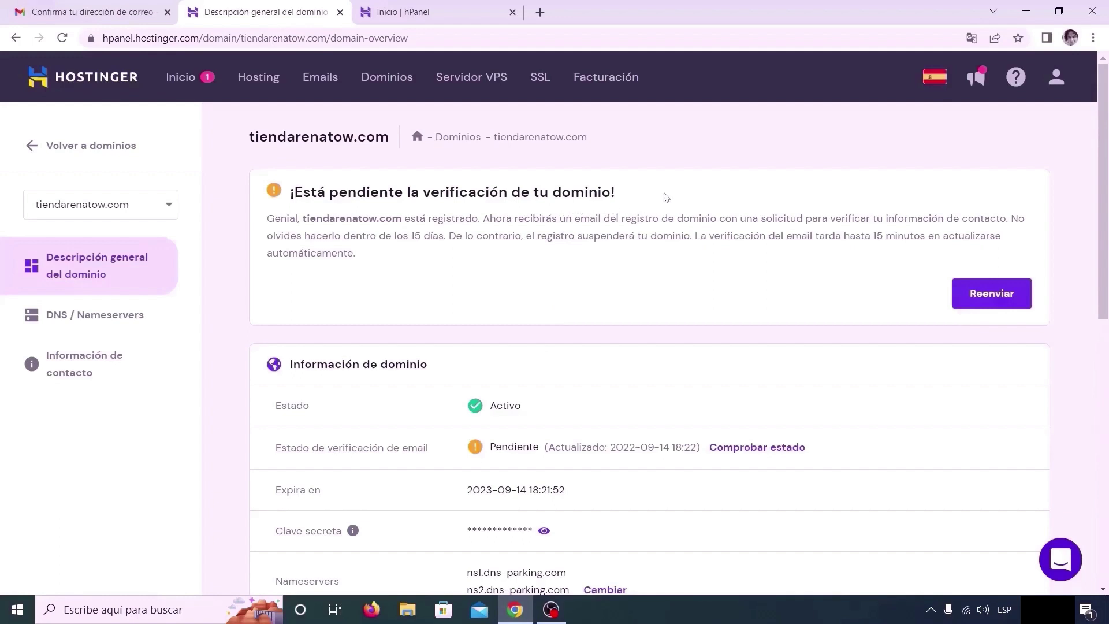
key(ctrl+shift+Tab)
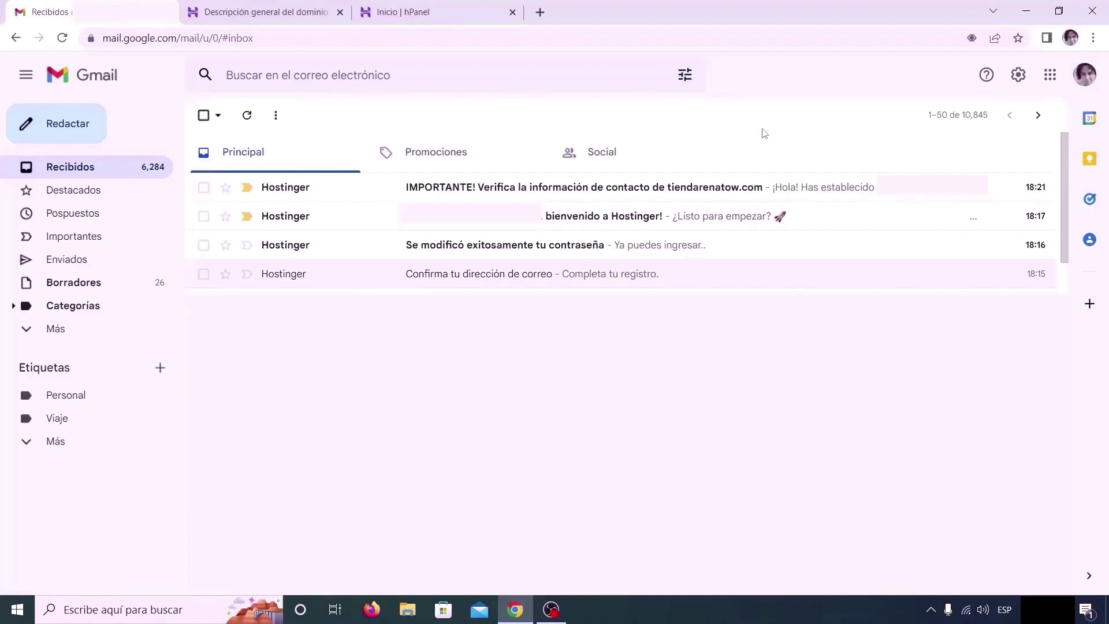
Open Hostinger's 'Verifica la información de contacto' email and follow its autenticar.hostinger.com verification link
click(472, 191)
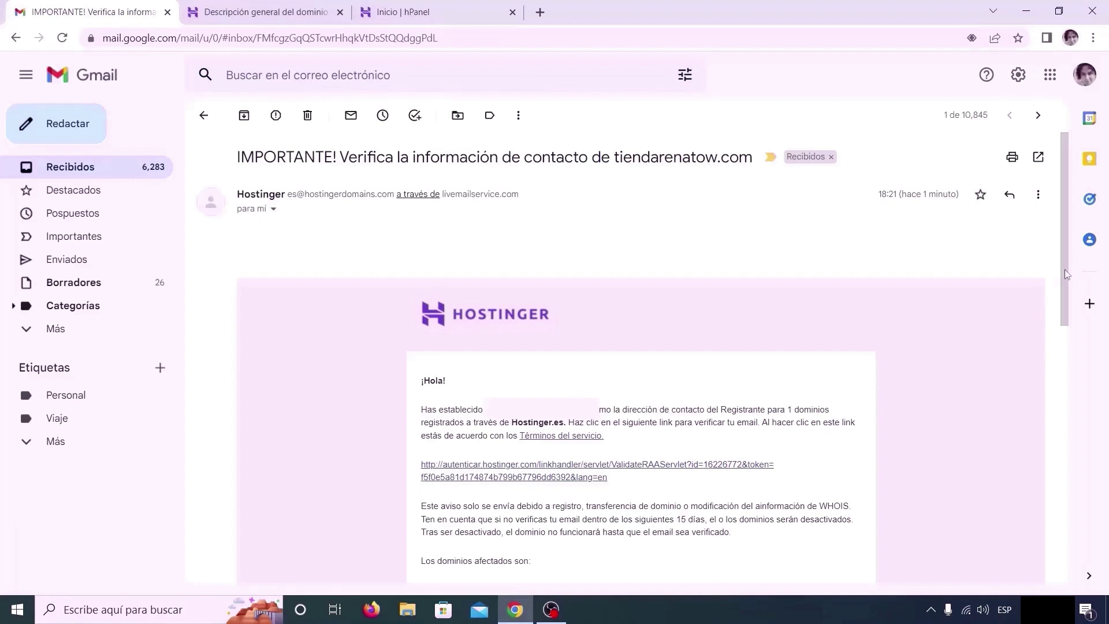
drag(1065, 269, 1065, 348)
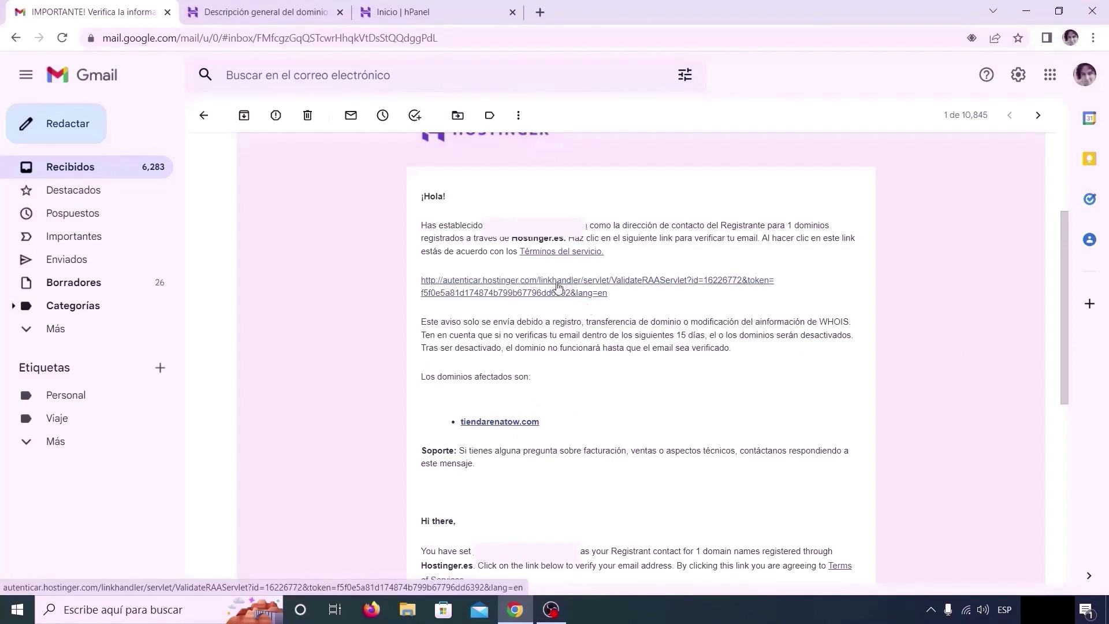
click(560, 291)
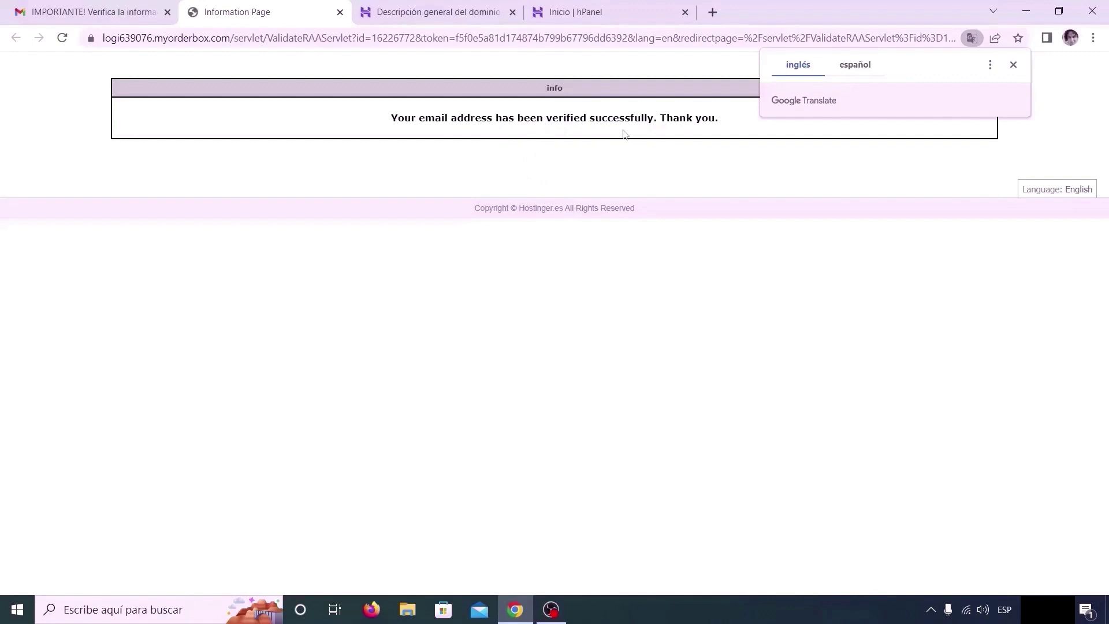
Dismiss the Google Translate offer and return to the Descripción general del dominio tab
click(1014, 66)
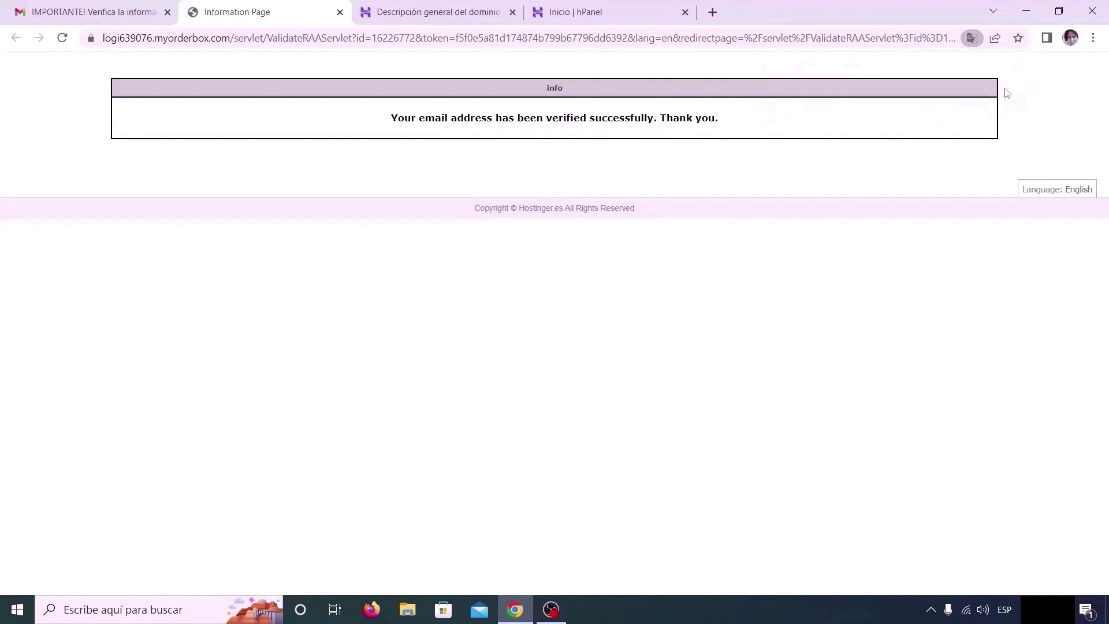
click(466, 16)
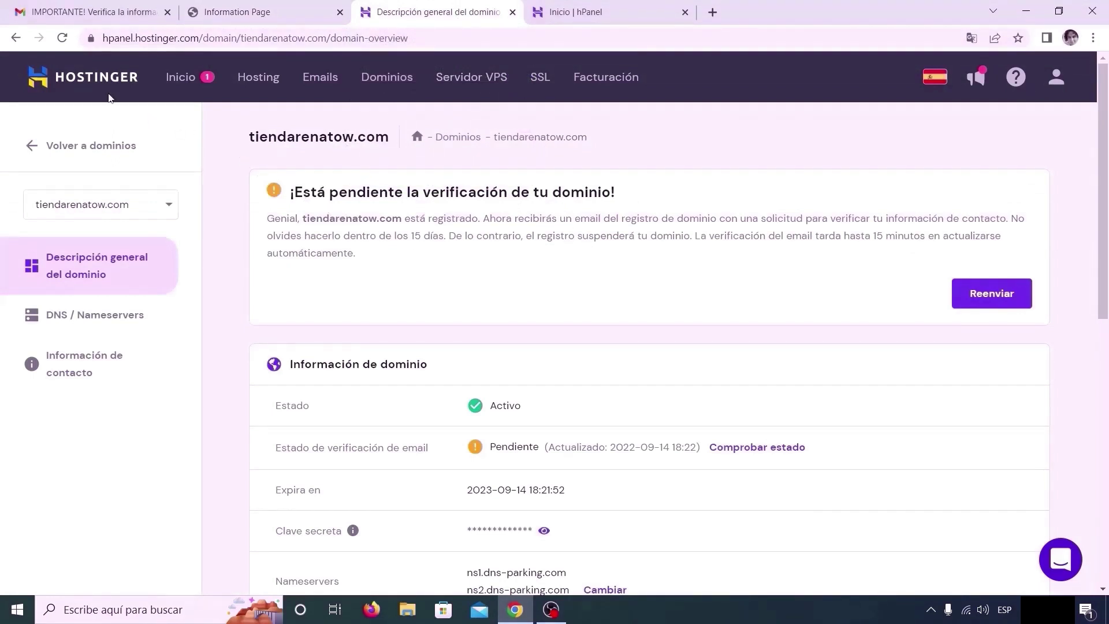
Reload the tiendarenatow.com domain overview and dismiss the Google Translate popup
click(63, 39)
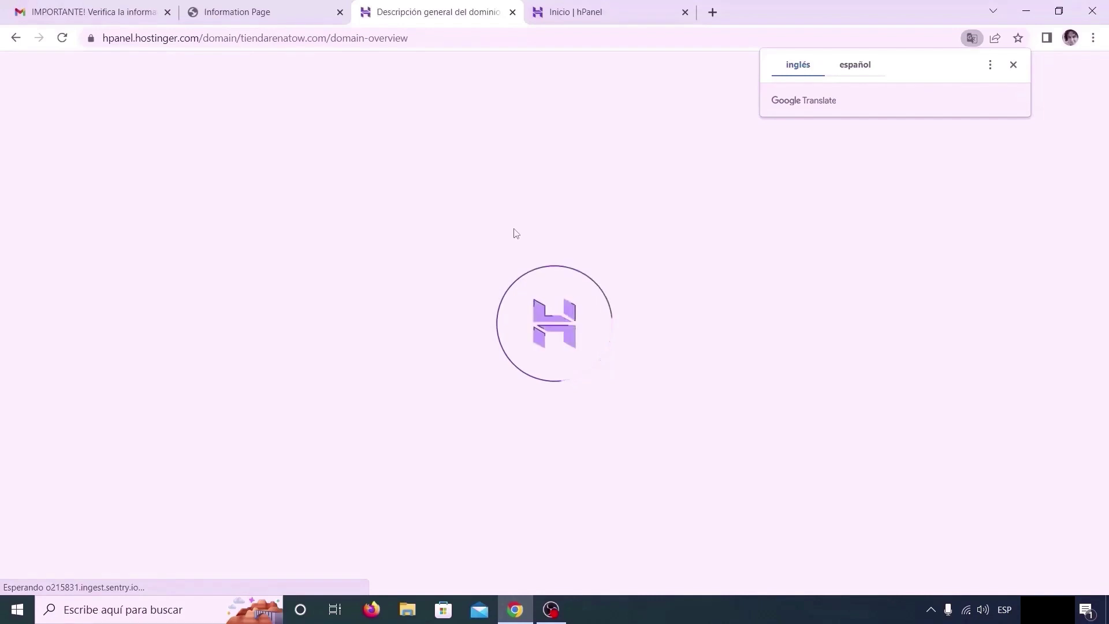
click(1013, 64)
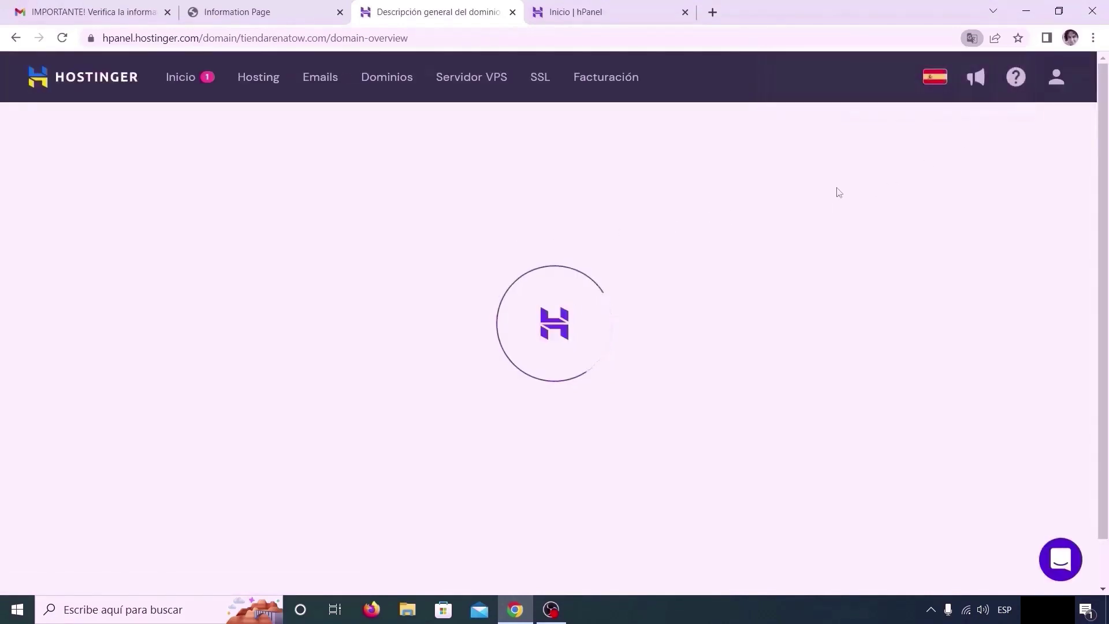